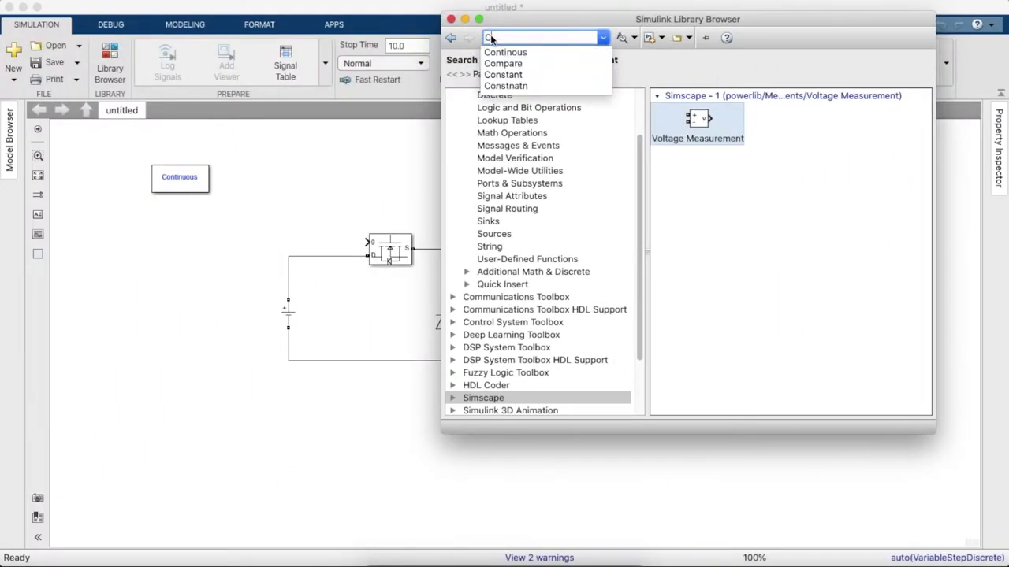
Place a Constant block below the circuit, rotated so its output faces left
key(Return)
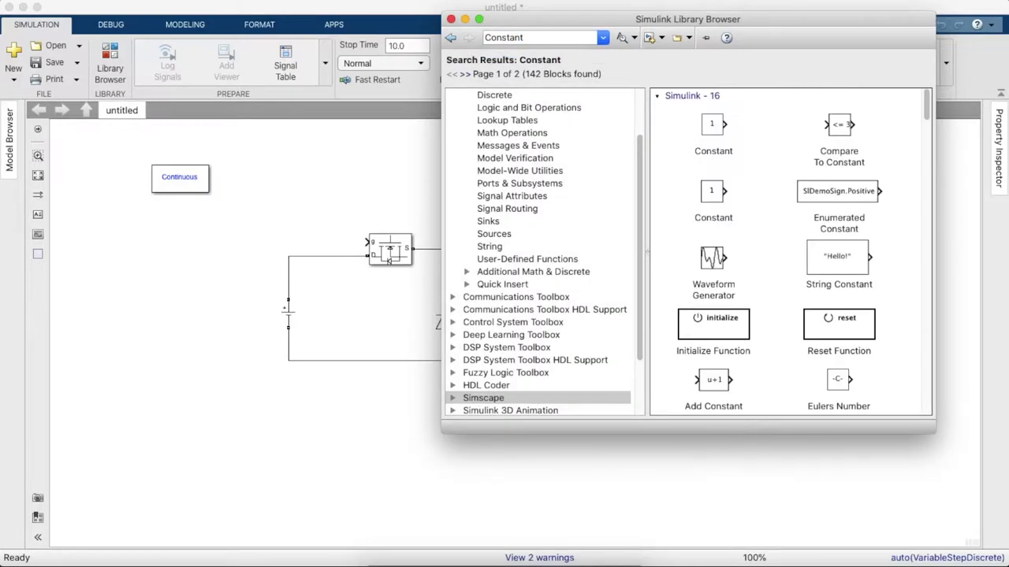
drag(709, 124, 713, 419)
key(ctrl+r)
key(ctrl+r)
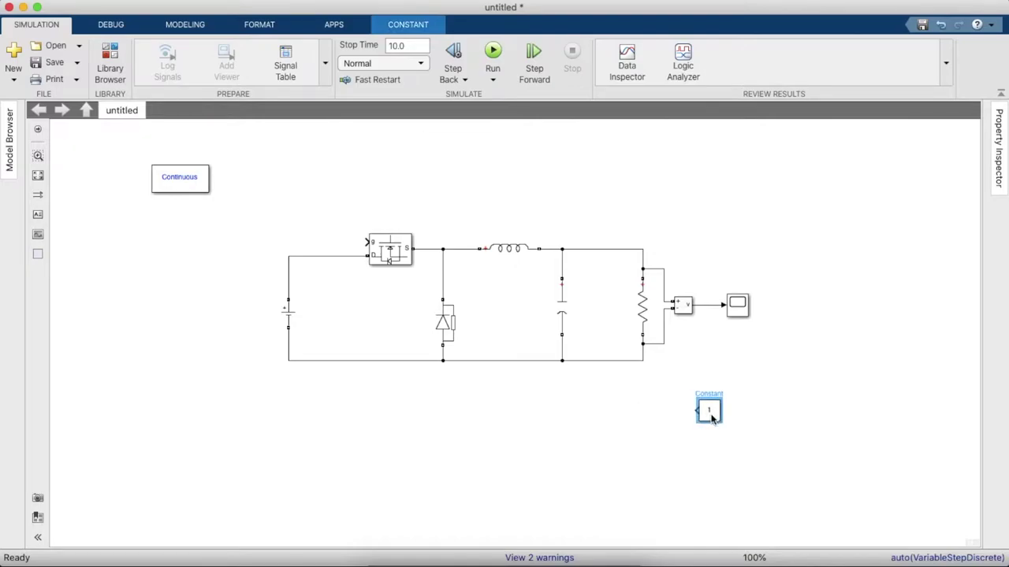
Place an Add block to the left of the constant and rotate it
click(114, 57)
click(510, 38)
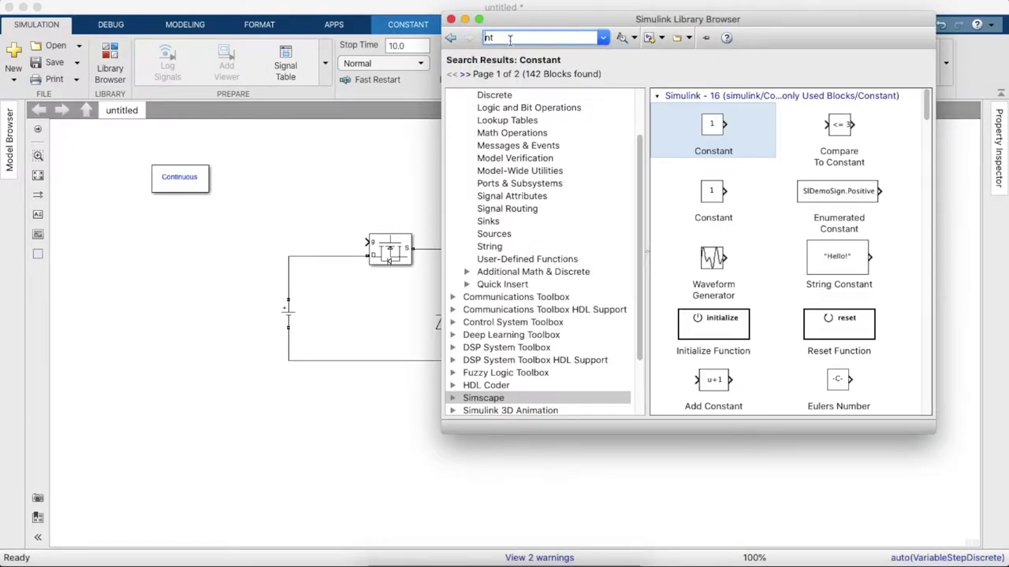
key(Delete)
key(Delete)
text(add)
key(Return)
drag(703, 190, 617, 403)
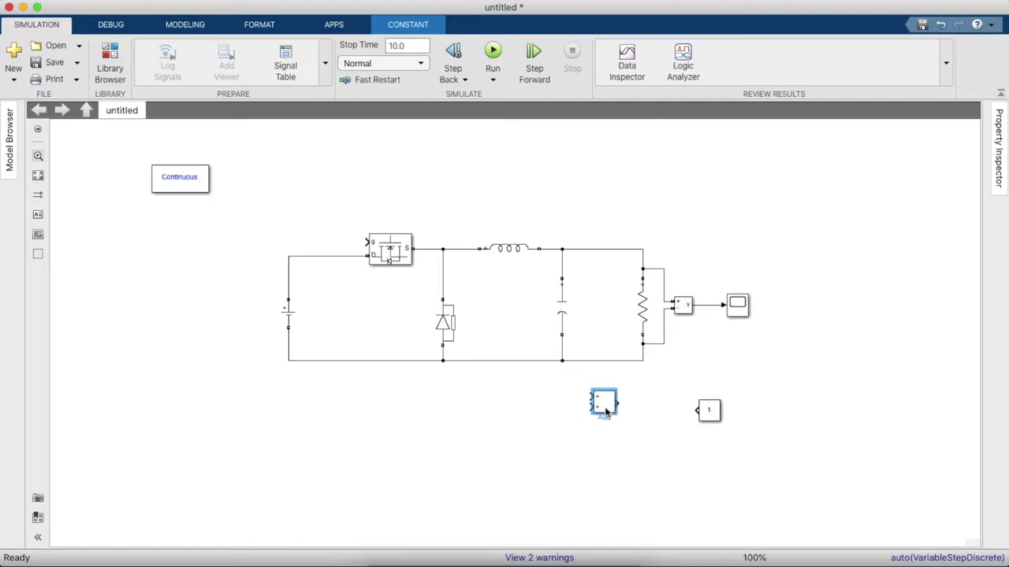
key(ctrl+r)
key(ctrl+r)
Set the Add block's signs to -+ and wire in the measured voltage and constant 1
double_click(604, 402)
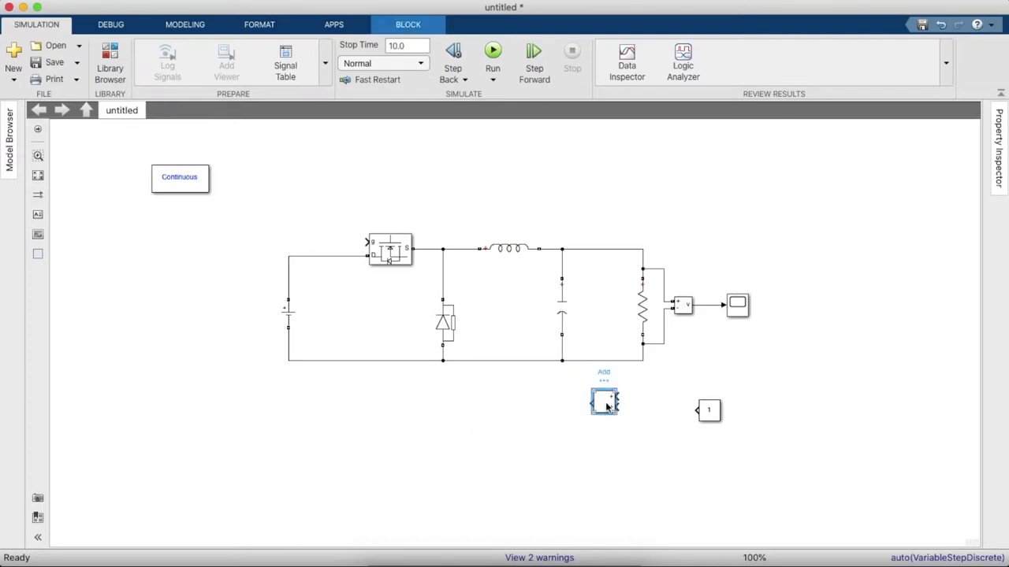
click(706, 357)
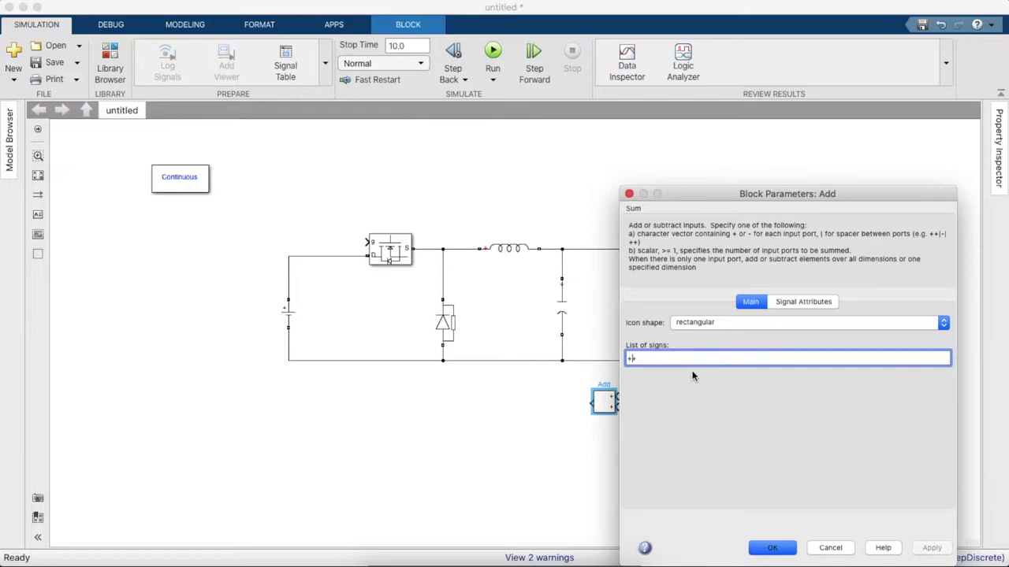
text(-)
key(Return)
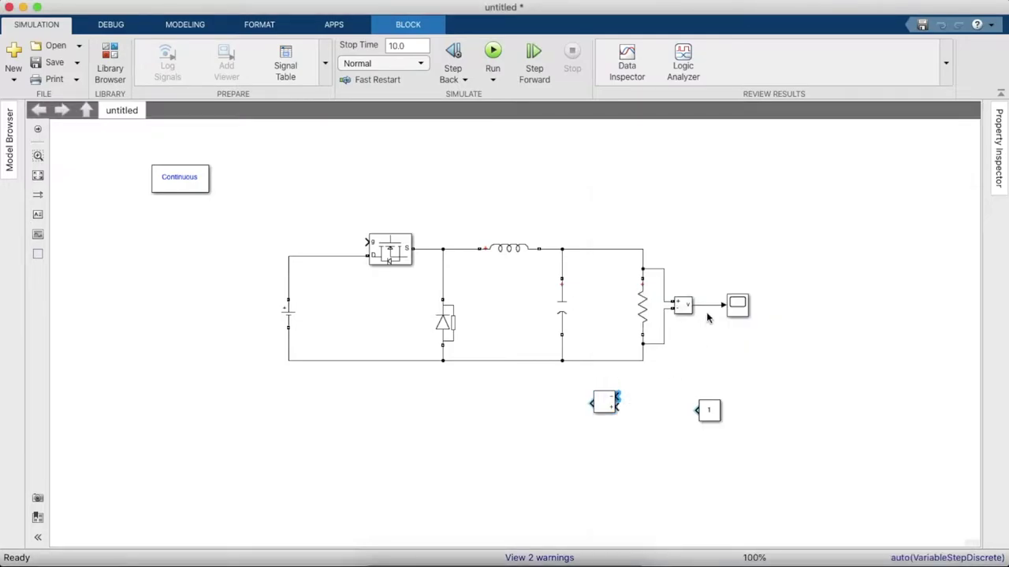
drag(708, 306, 620, 397)
drag(696, 410, 621, 408)
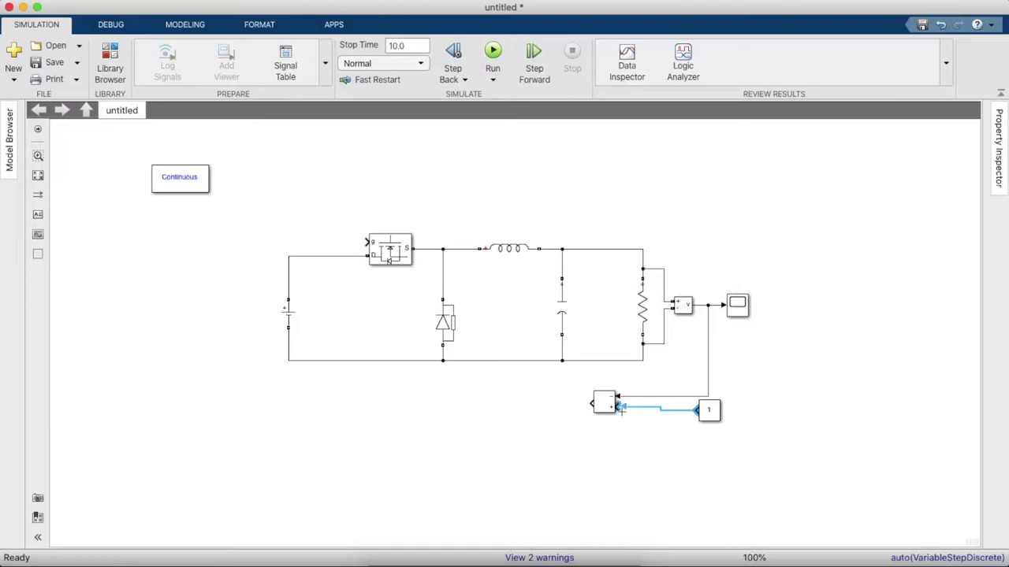
key(super+shift+l)
Place a Gain block and connect the sum block's output to it
double_click(508, 37)
text(l)
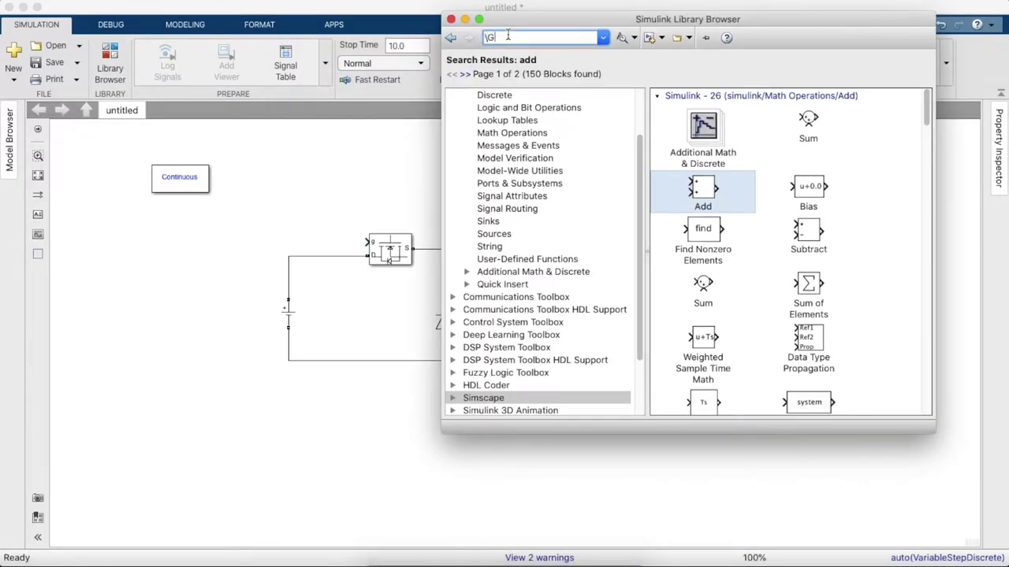
text(ain)
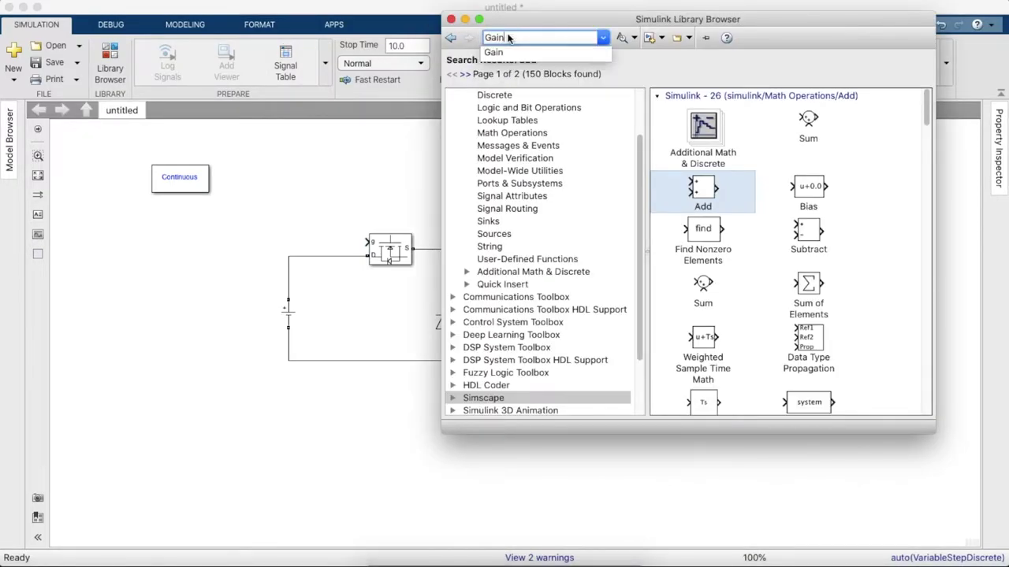
key(Return)
click(722, 124)
drag(722, 126, 473, 403)
key(ctrl+r)
key(ctrl+r)
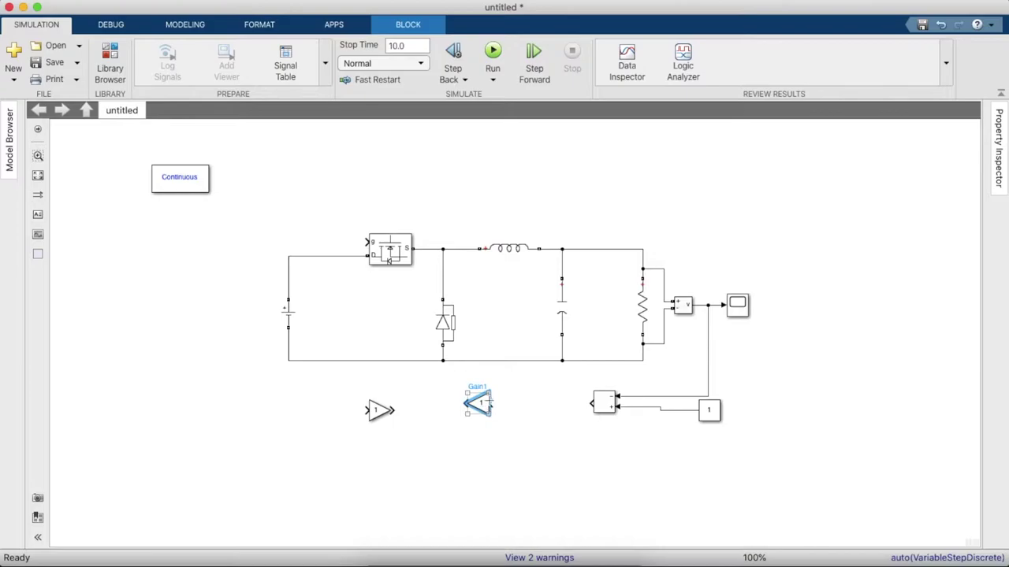
mouse_move(593, 402)
mouse_down()
mouse_move(492, 403)
mouse_move(520, 407)
mouse_up()
Delete the unneeded extra Gain block
click(381, 410)
key(XF86AudioRaiseVolume)
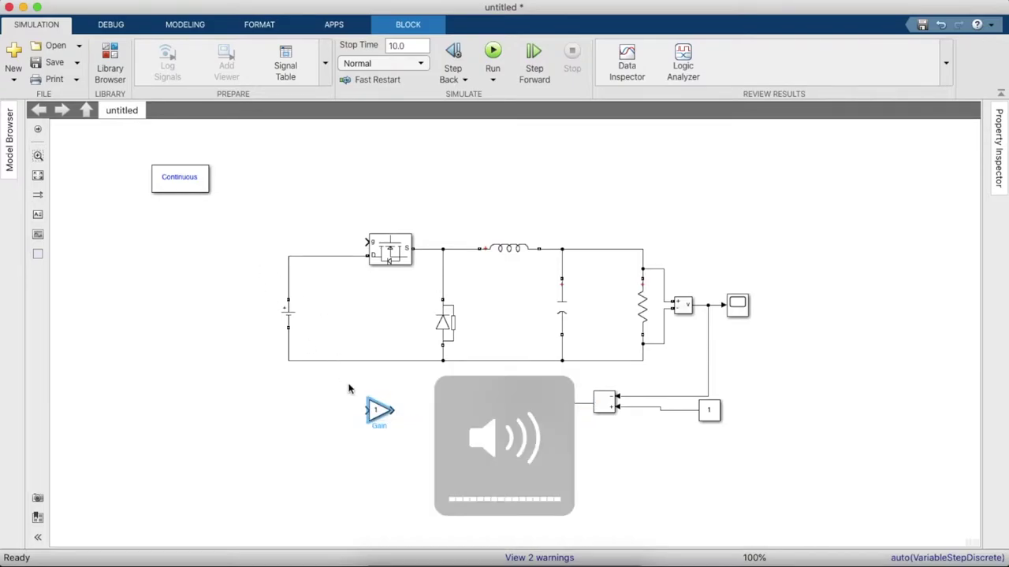
key(Delete)
scroll(375, 427, down, 5)
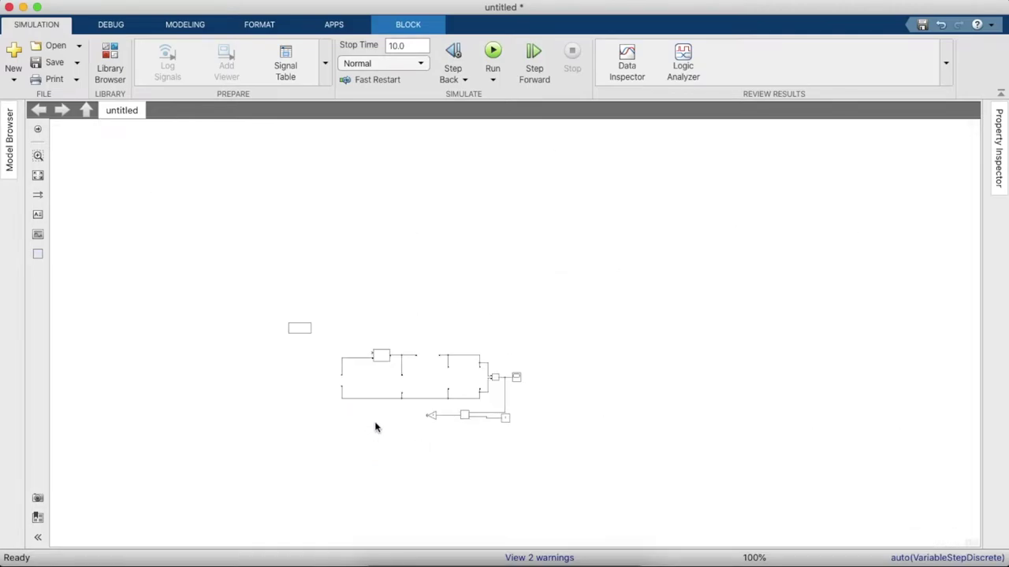
scroll(375, 427, up, 8)
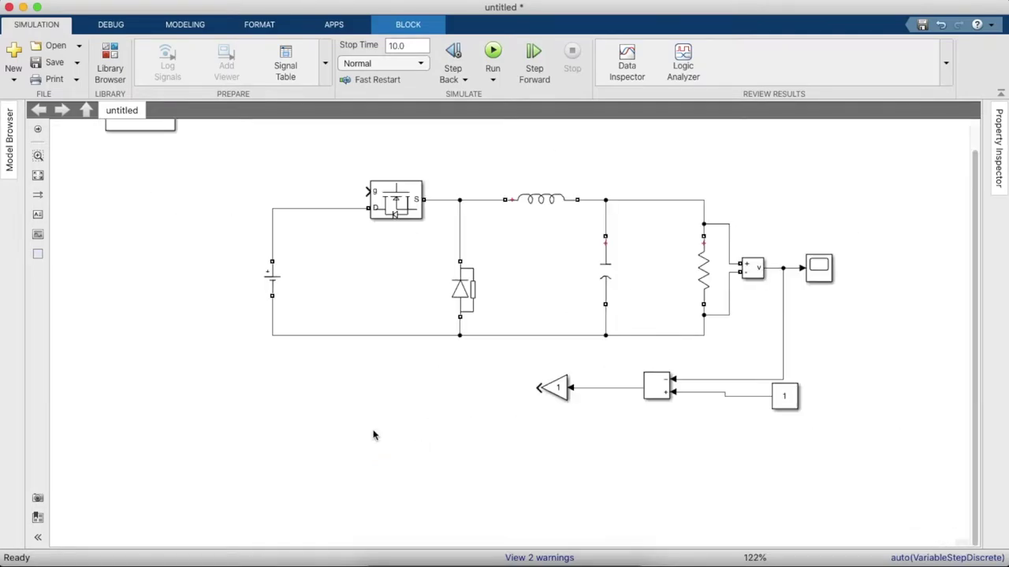
scroll(374, 435, down, 2)
Add a PID Controller facing left, fed by the gain output
key(super+shift+l)
click(546, 38)
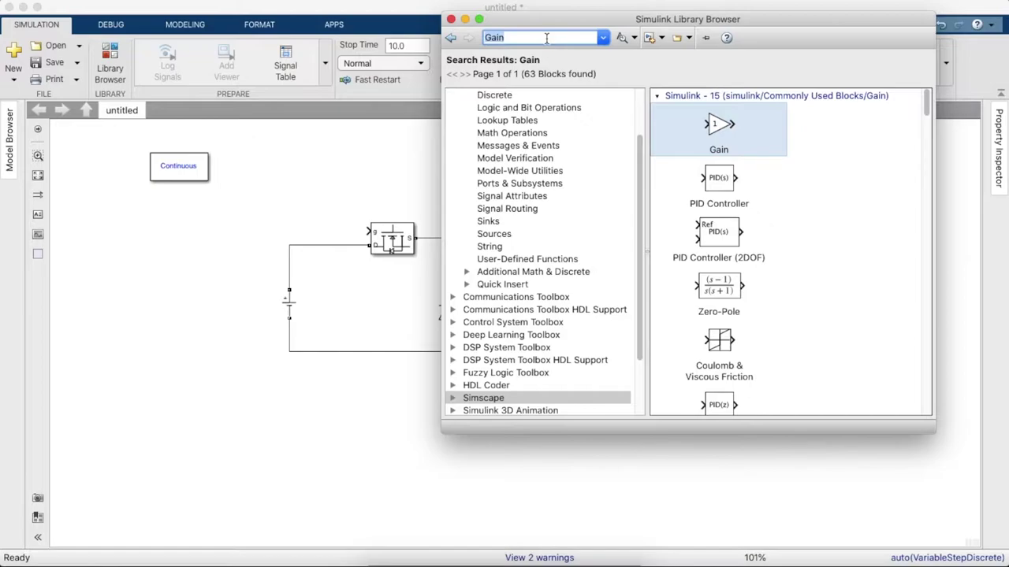
text(PID)
key(Return)
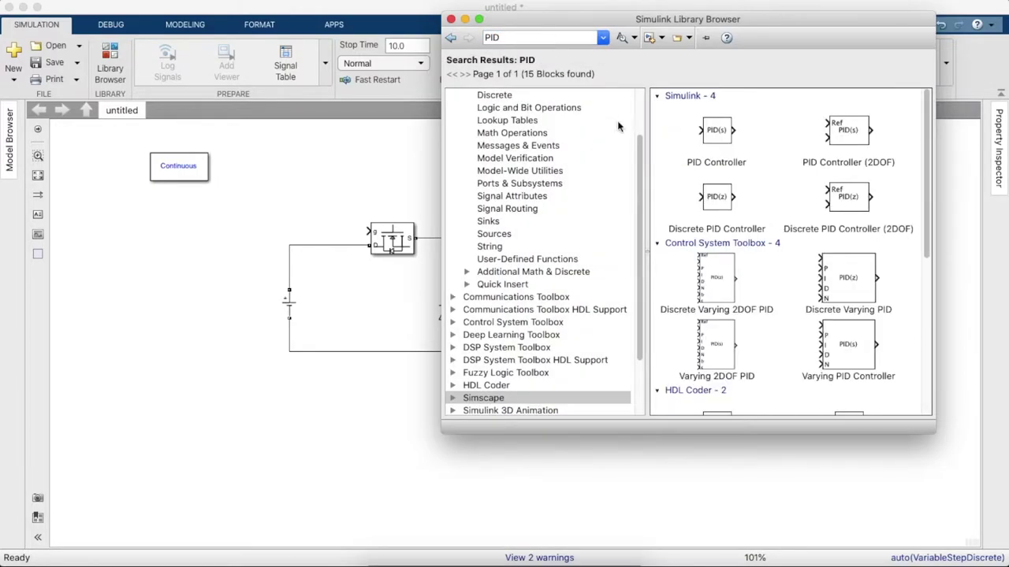
drag(715, 130, 421, 391)
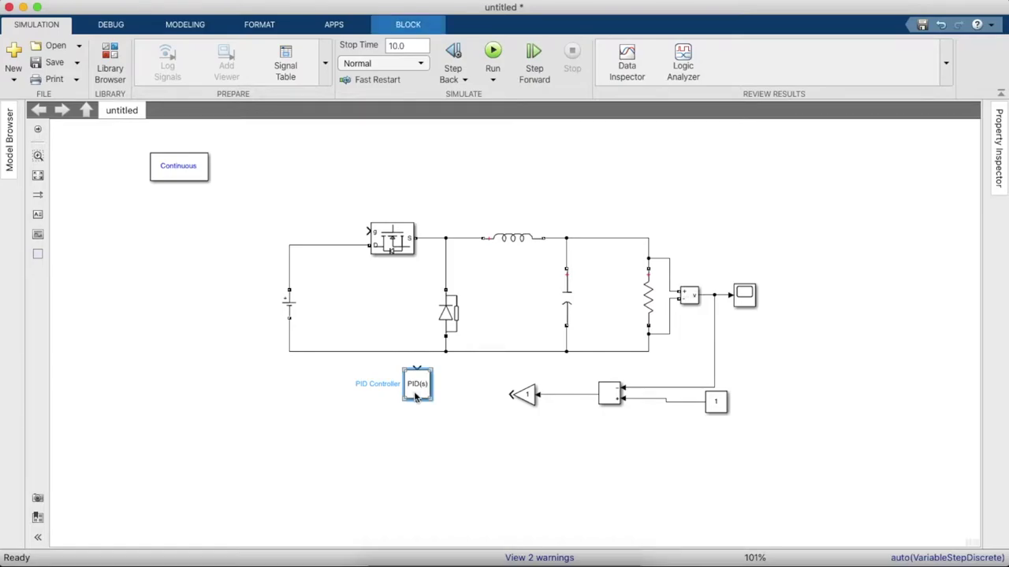
key(ctrl+r)
drag(416, 397, 435, 406)
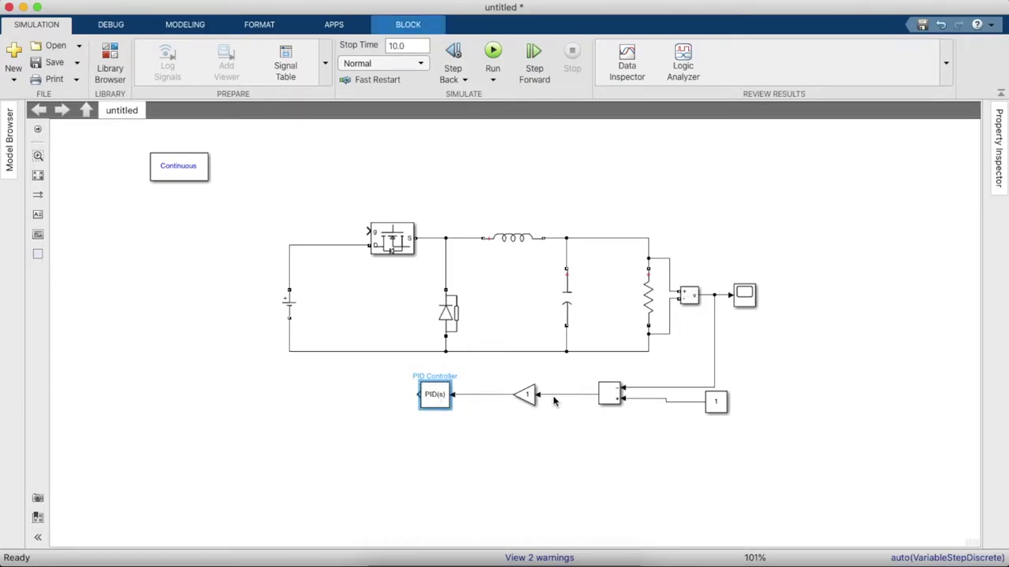
Set the Gain block's value to 200
double_click(524, 394)
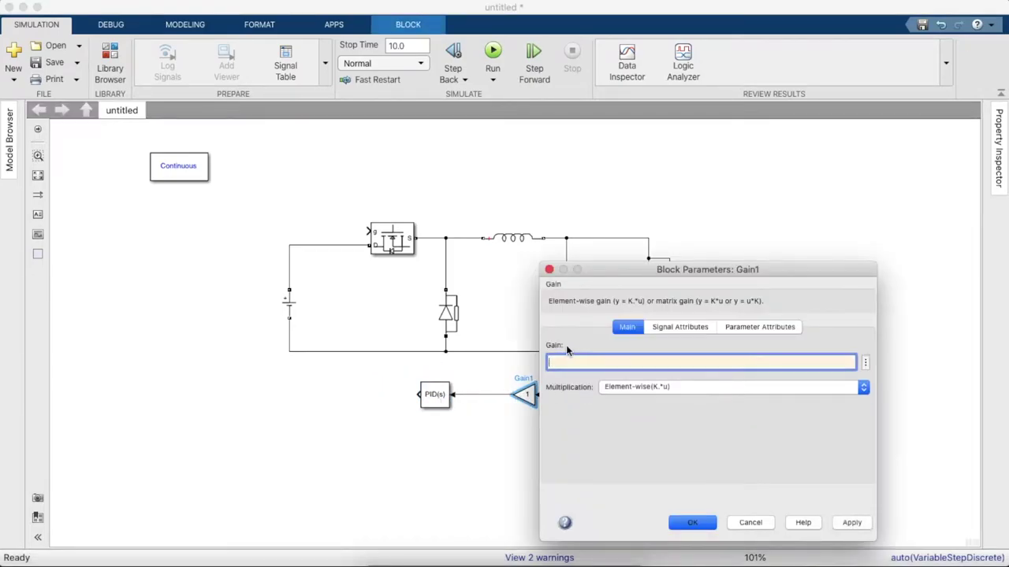
key(Return)
click(462, 455)
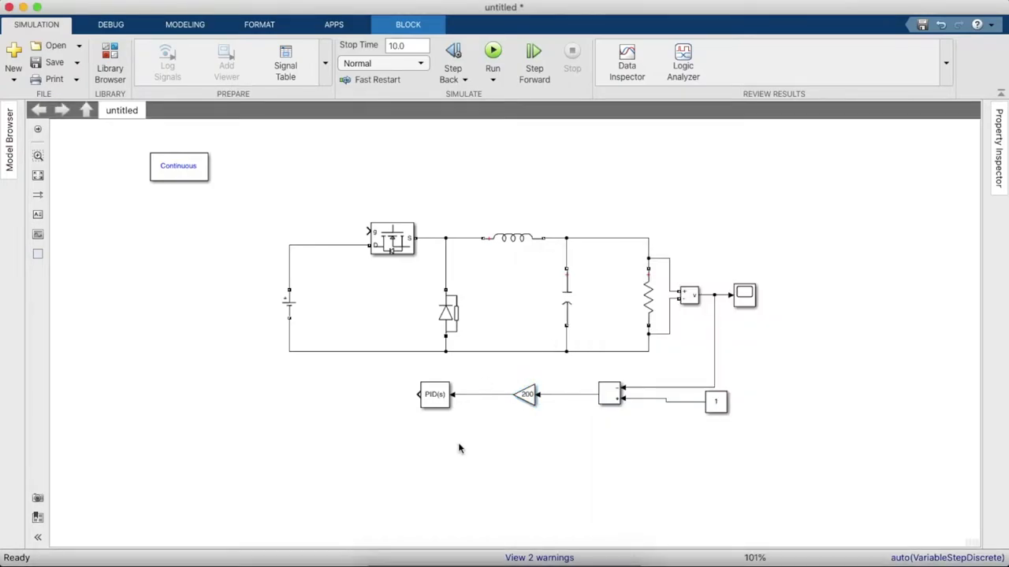
Make the PID Controller integral-only with an Integral gain of 40000
click(432, 396)
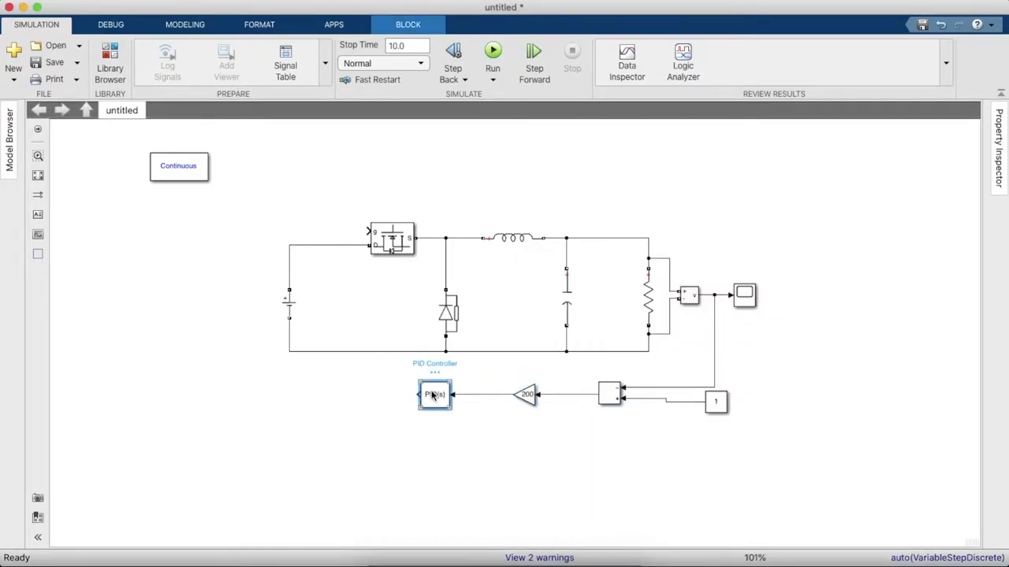
double_click(438, 394)
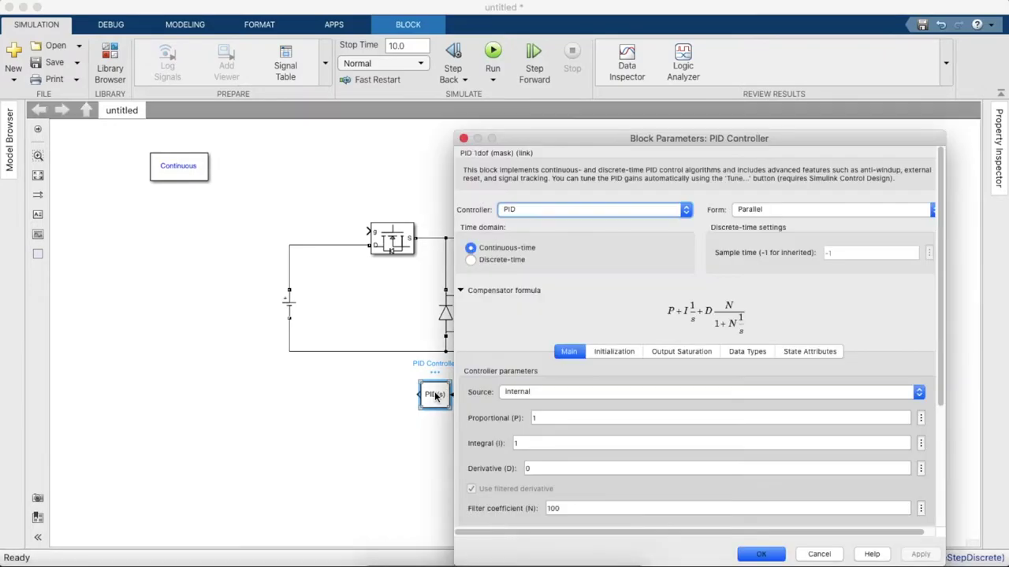
click(535, 209)
click(535, 249)
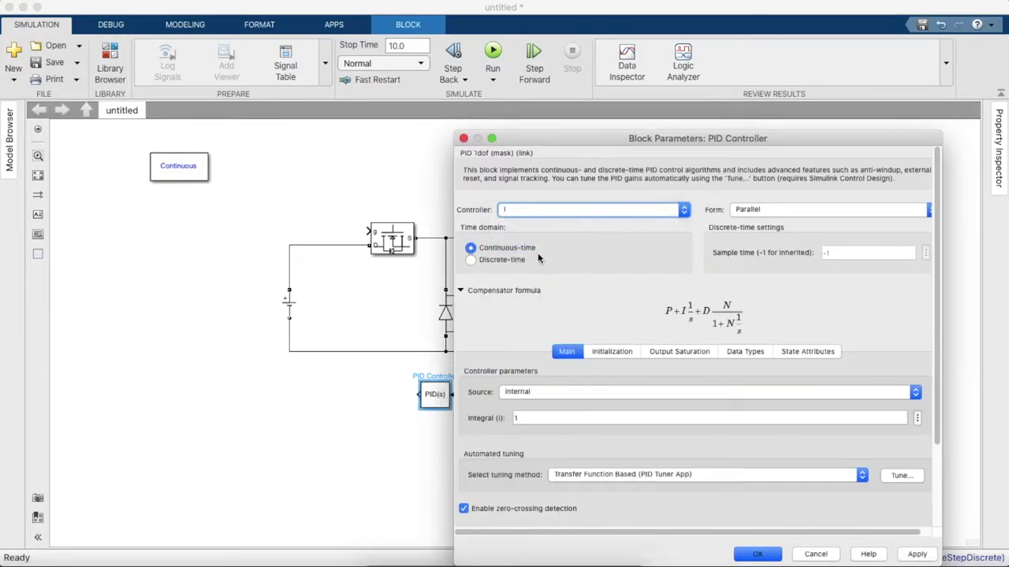
click(560, 402)
key(BackSpace)
text(4000)
key(Return)
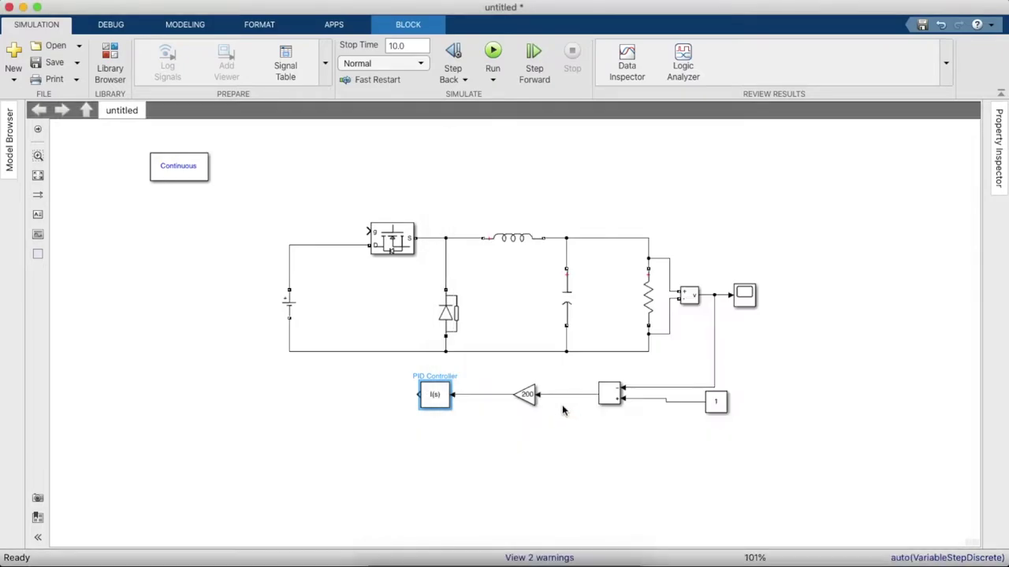
Set the PID integrator's external reset to falling
double_click(443, 400)
click(575, 463)
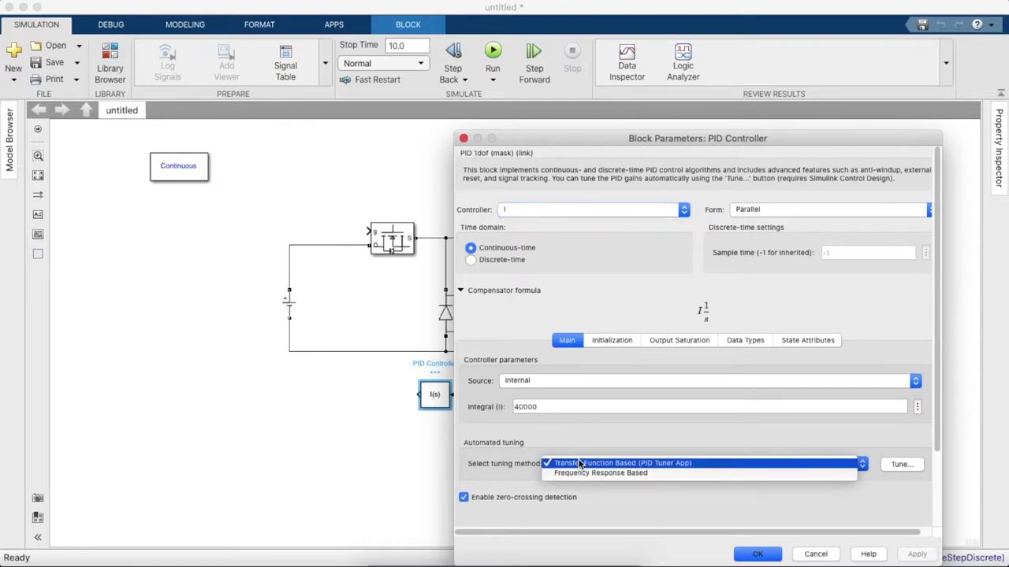
click(624, 355)
drag(611, 147, 483, 83)
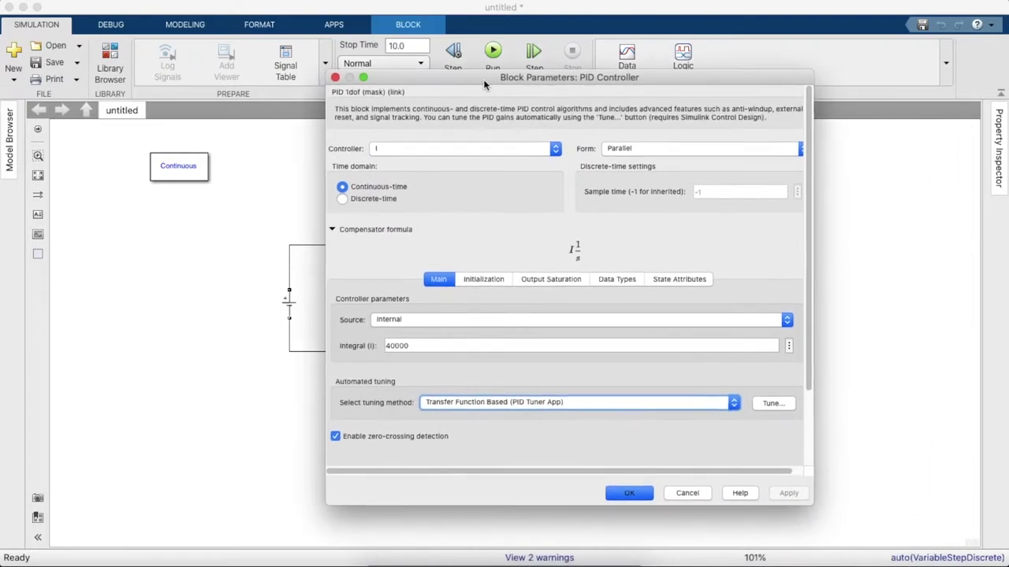
click(495, 282)
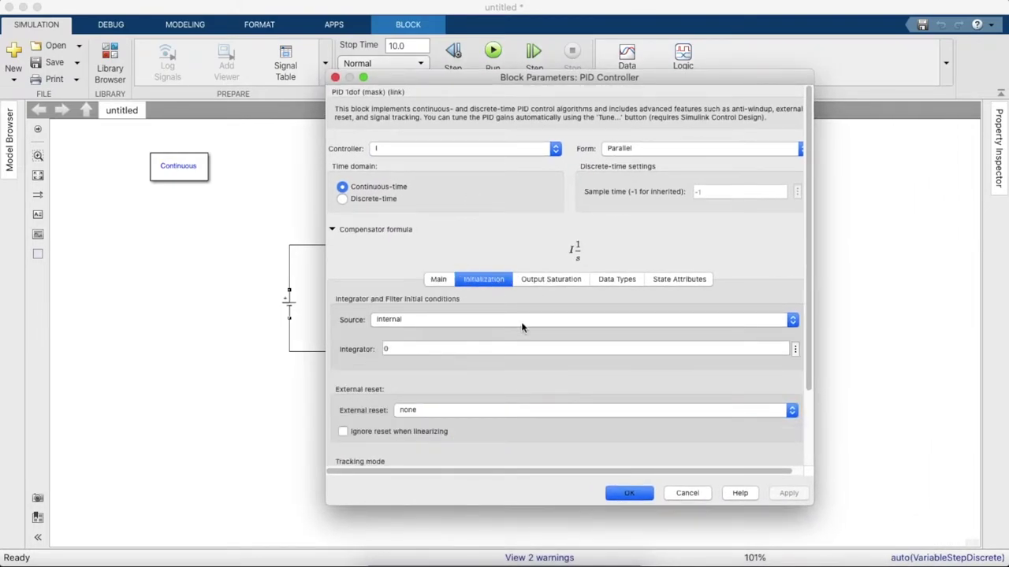
click(516, 409)
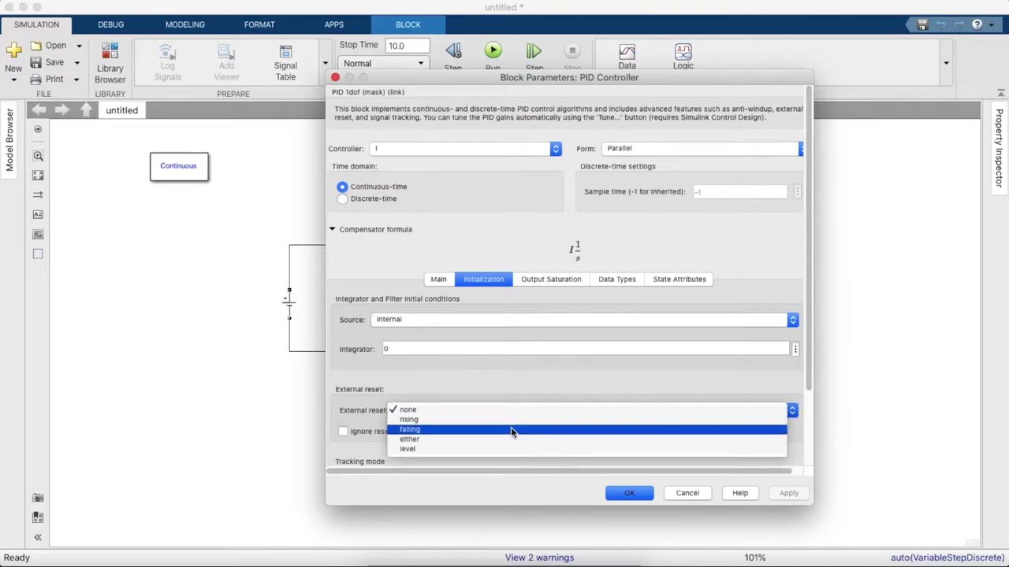
click(510, 429)
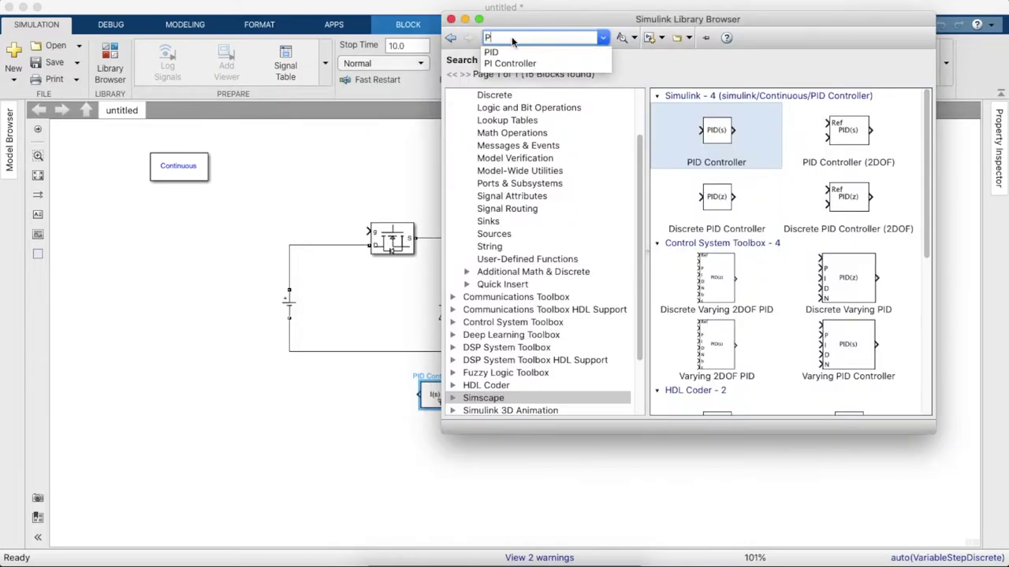
Add a Pulse Generator wired to the integrator's reset input
text(Pulse)
key(Return)
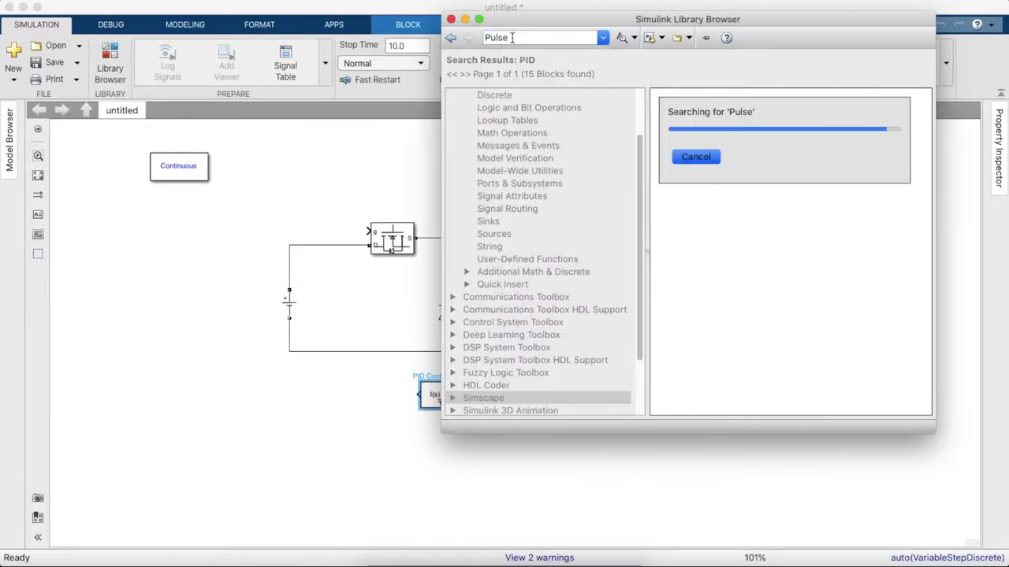
drag(709, 129, 424, 467)
drag(451, 402, 423, 467)
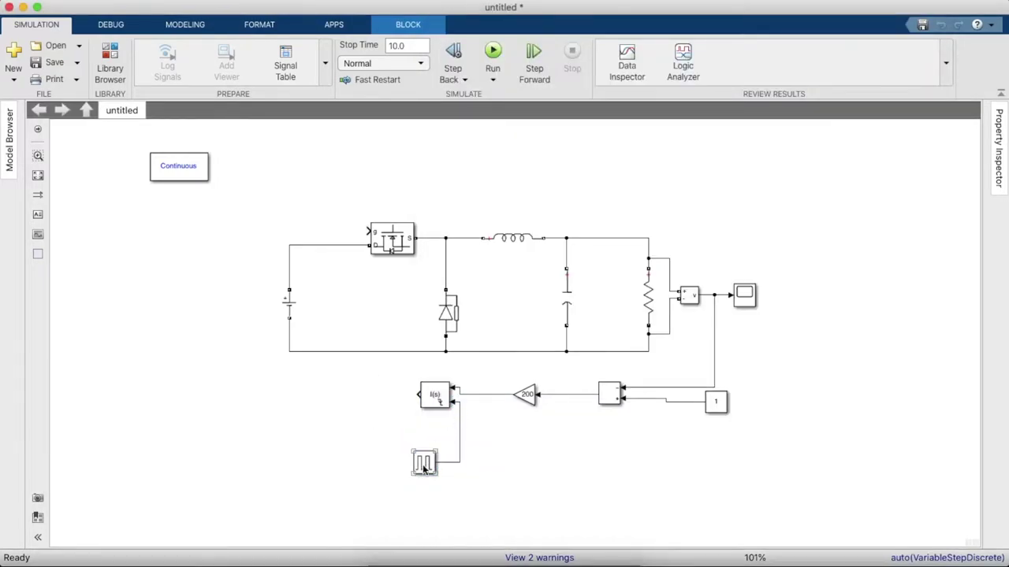
Give the Pulse Generator period 1/10000 and 50% width, then copy the Add block before the integrator
double_click(423, 465)
double_click(513, 416)
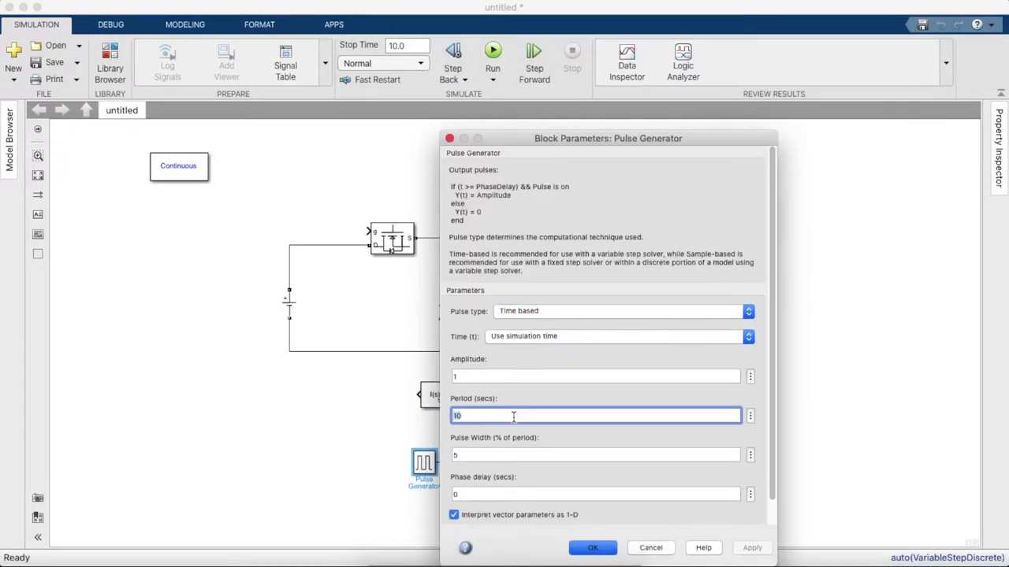
key(BackSpace)
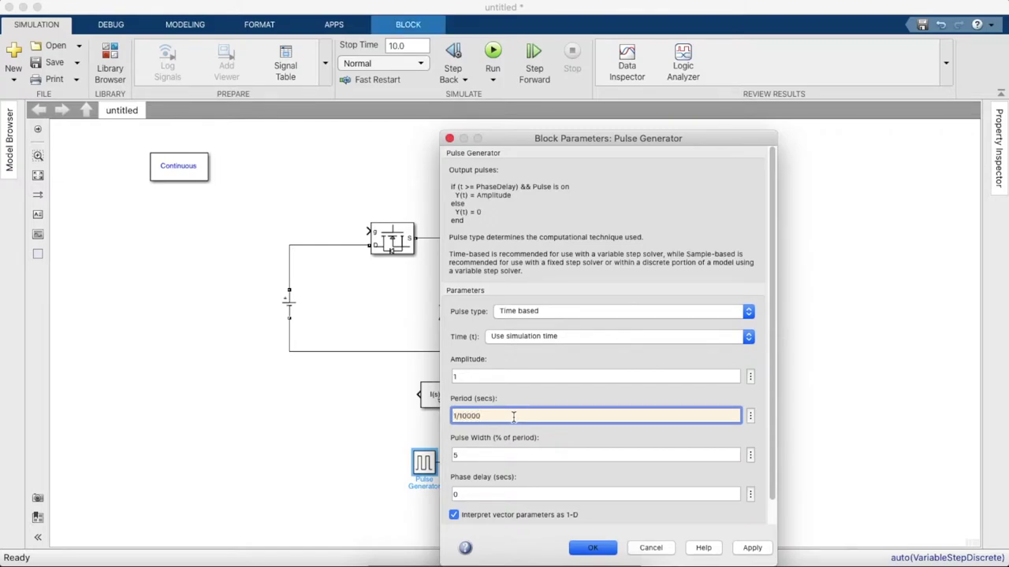
double_click(499, 459)
key(BackSpace)
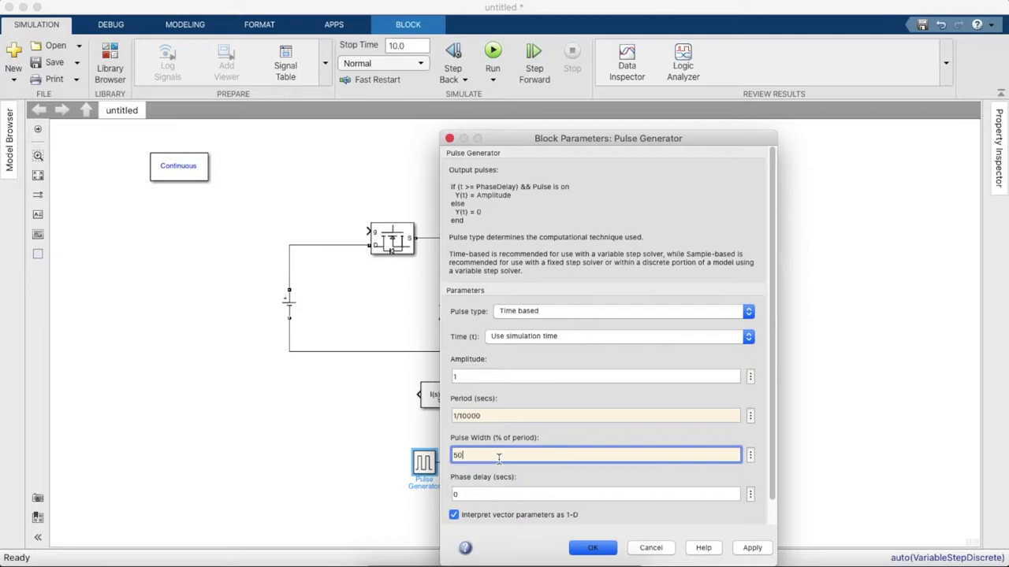
text(50)
key(Return)
click(605, 396)
drag(603, 396, 363, 405)
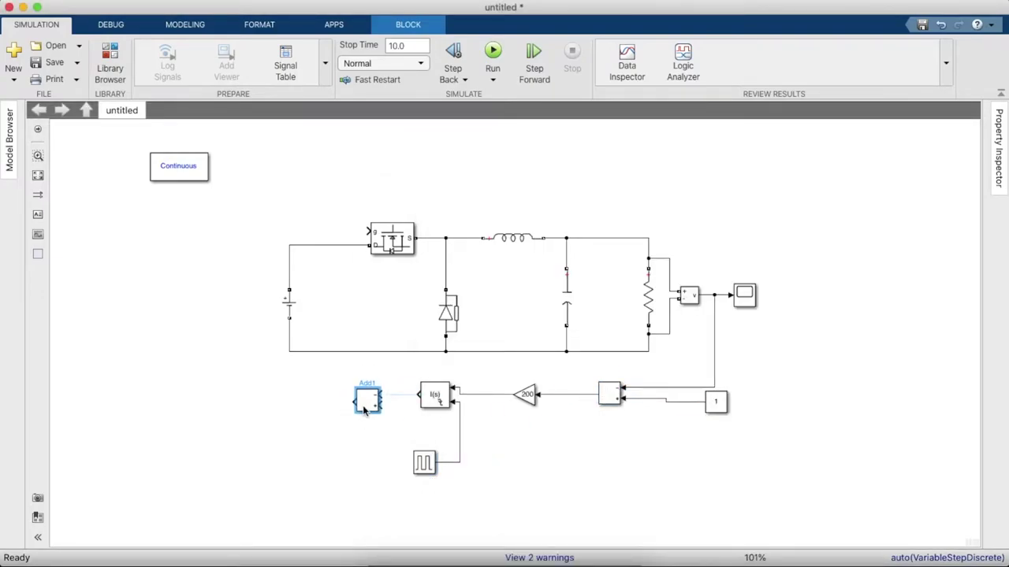
Wire the integrator into the second Add block and set its signs to +-
double_click(363, 405)
double_click(491, 354)
key(BackSpace)
key(Return)
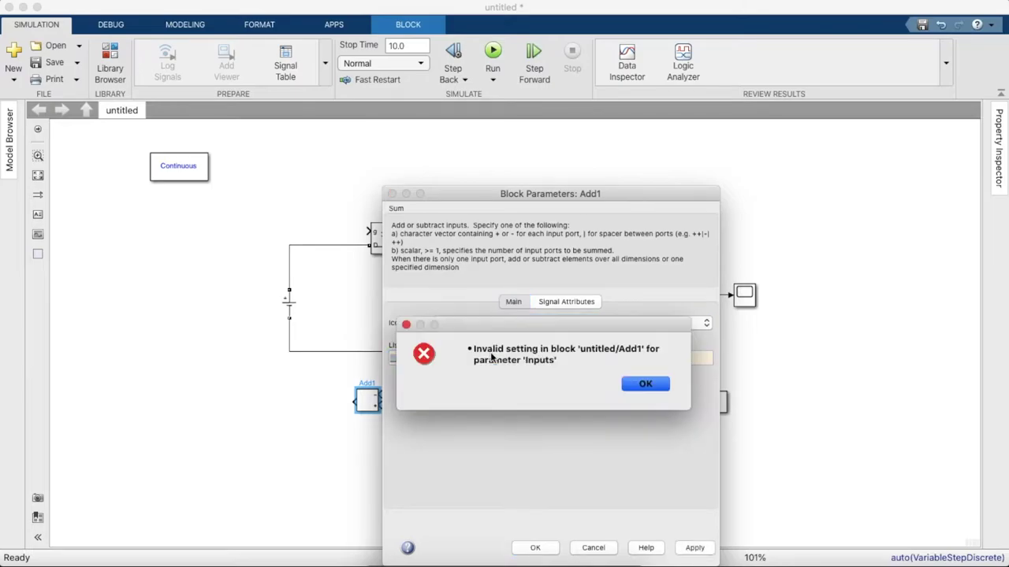
click(651, 386)
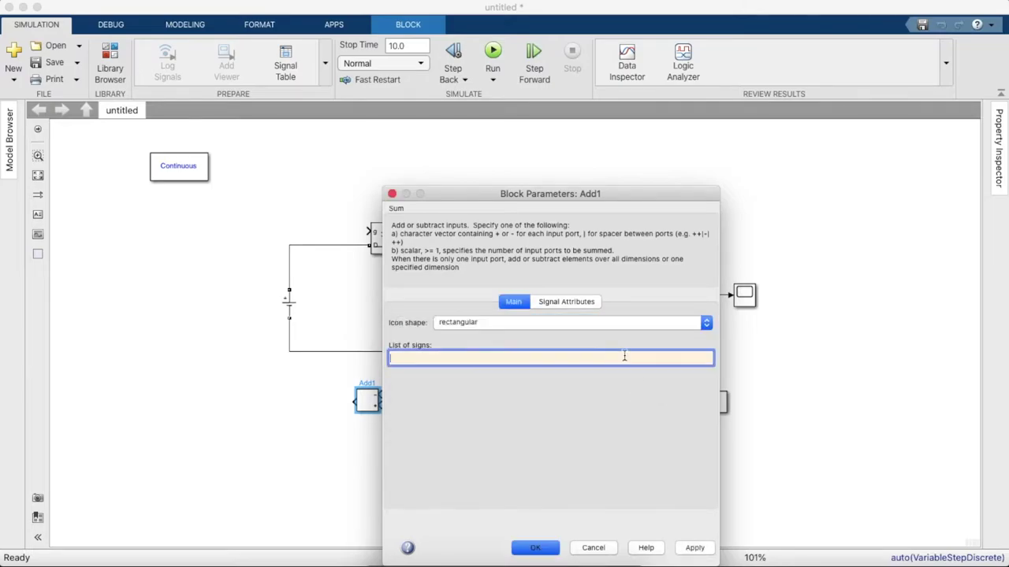
key(Return)
click(393, 400)
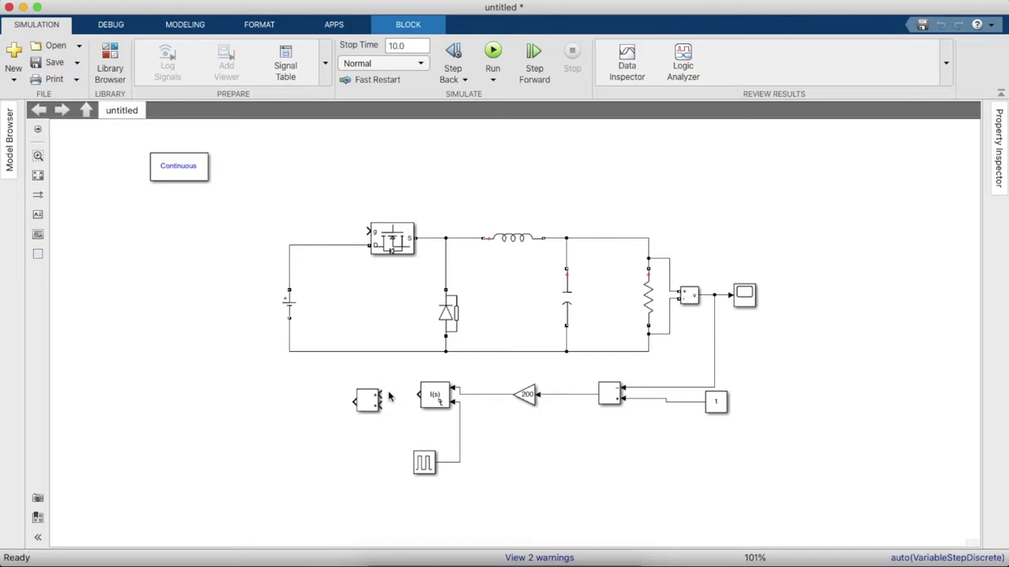
drag(418, 394, 370, 402)
double_click(367, 402)
text(+-)
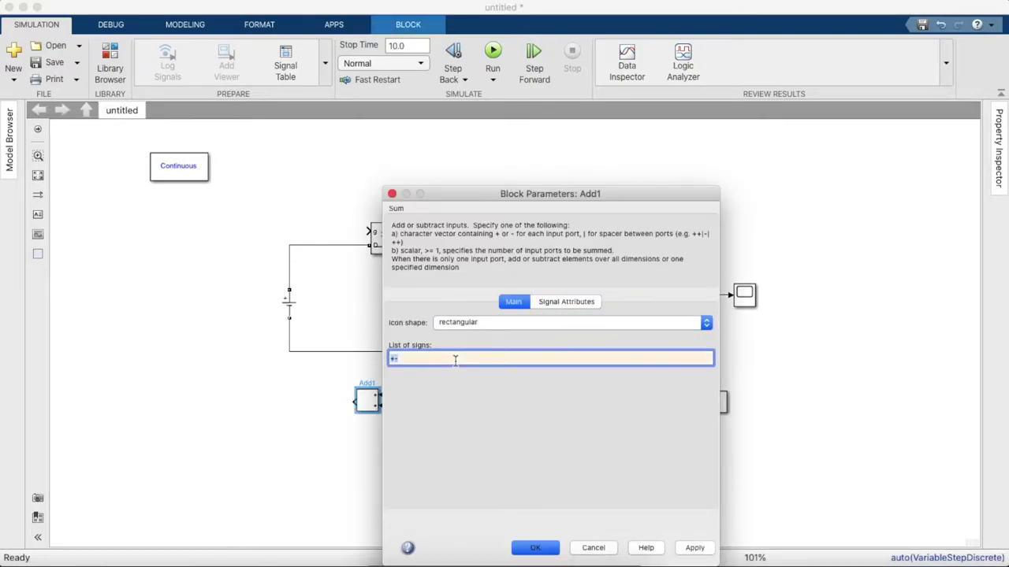
key(Return)
Add a Relay block, flip it, and wire it to the MOSFET gate
key(super+shift+l)
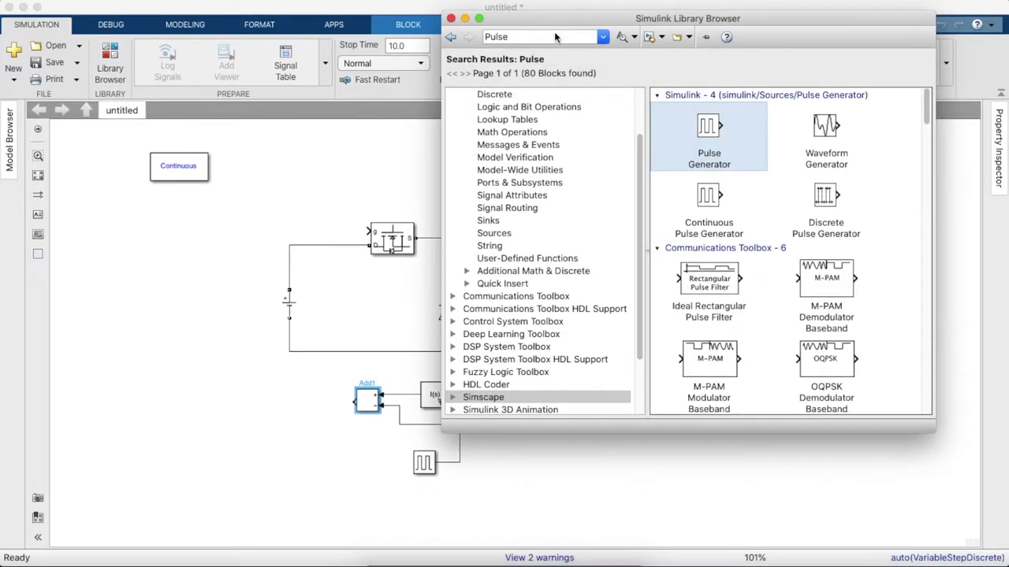
click(555, 41)
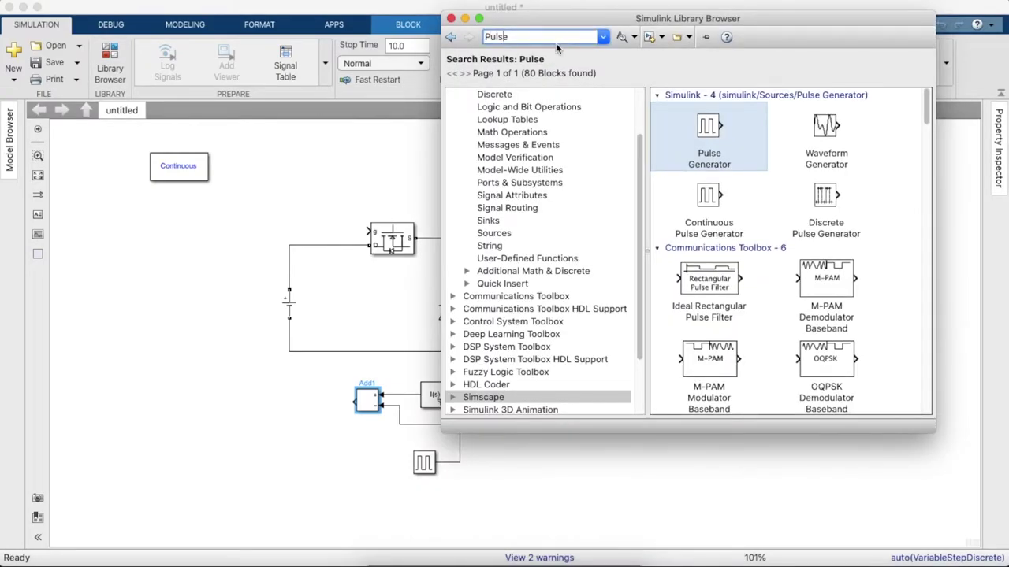
key(BackSpace)
key(BackSpace)
key(BackSpace)
key(BackSpace)
key(BackSpace)
text(Rela)
key(Return)
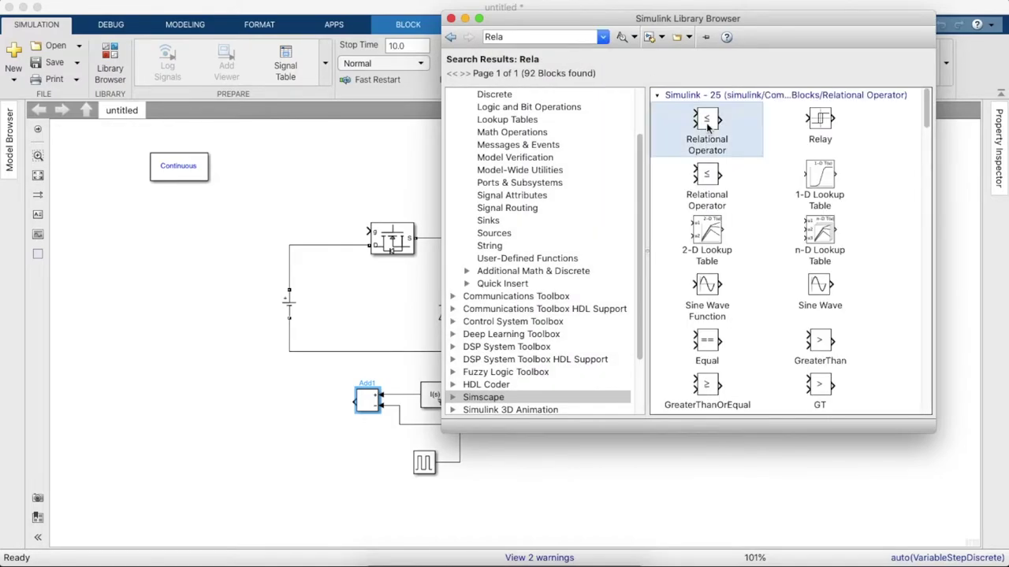
drag(819, 124, 310, 404)
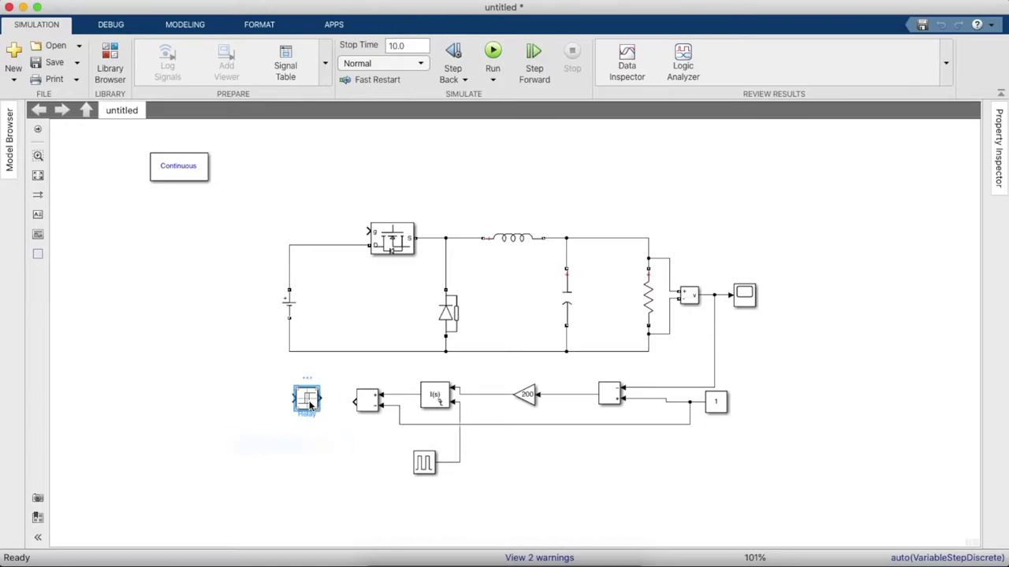
key(super+i)
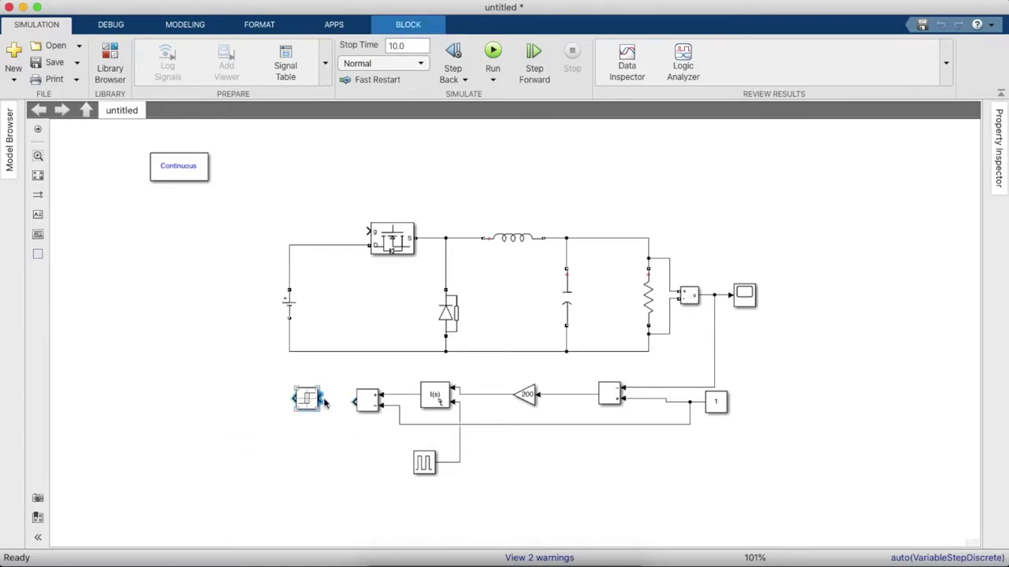
drag(322, 399, 353, 403)
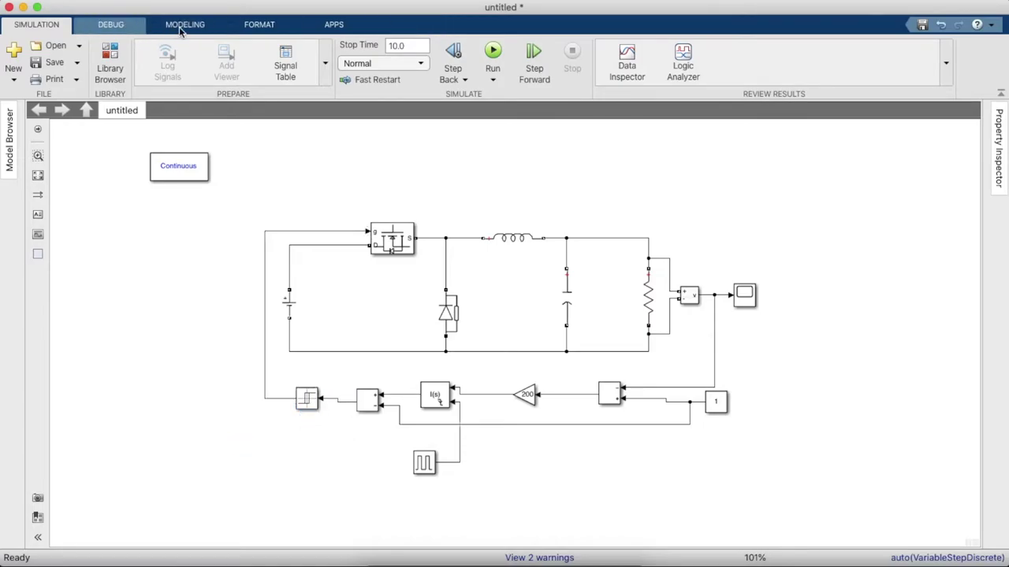
click(184, 28)
Set the model's solver to ode23tb in Model Settings
click(206, 30)
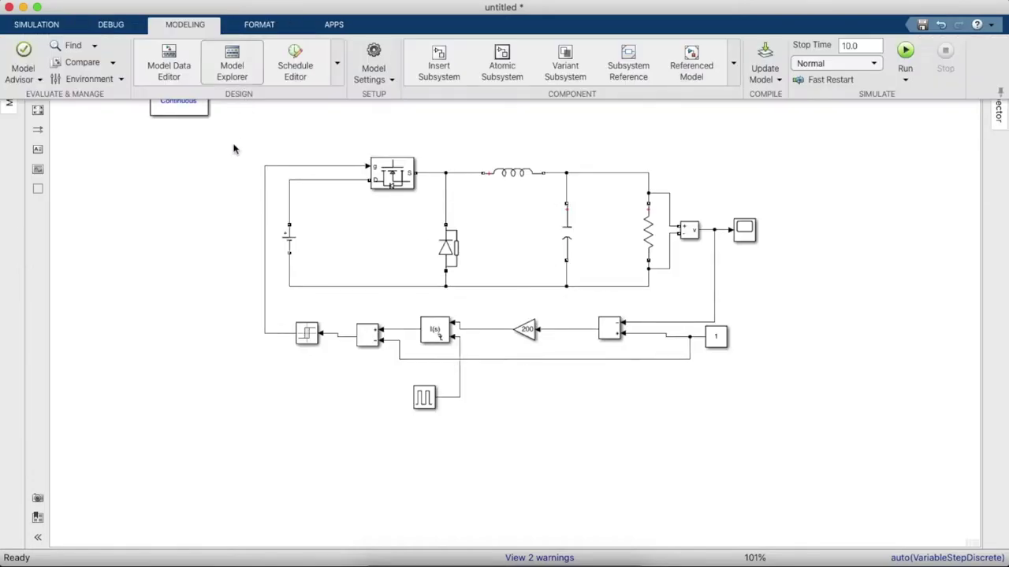
click(364, 56)
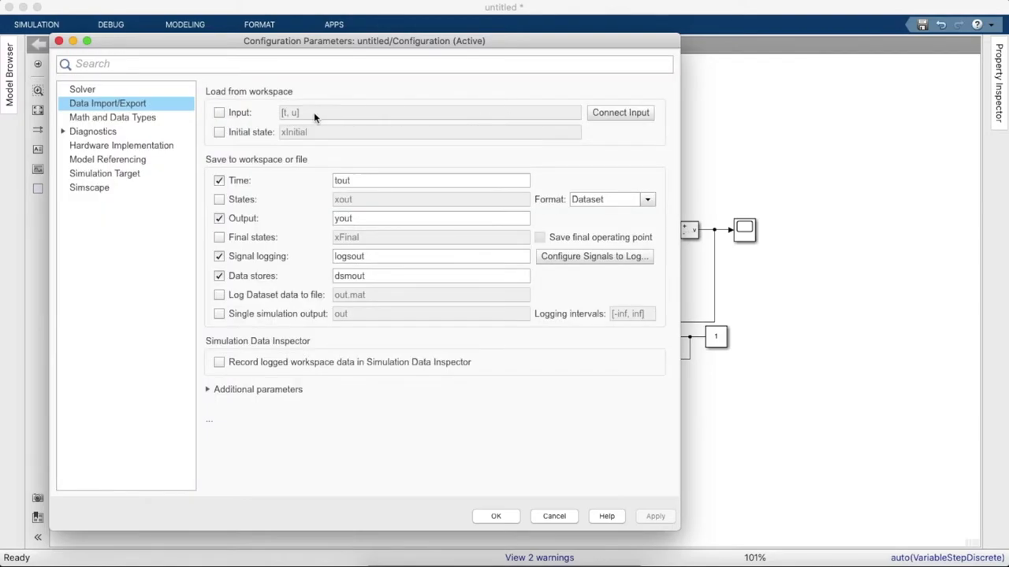
click(150, 89)
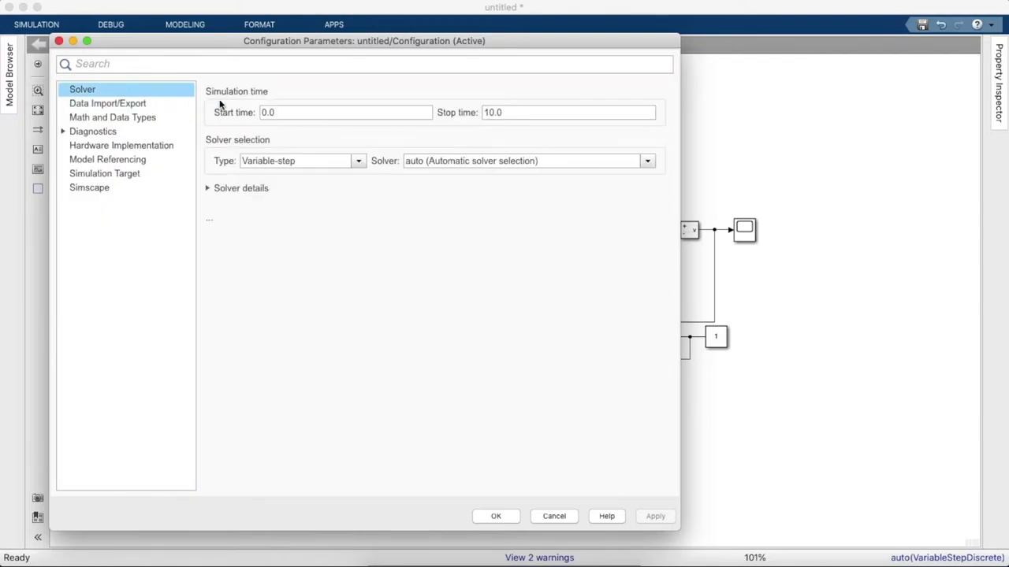
click(532, 161)
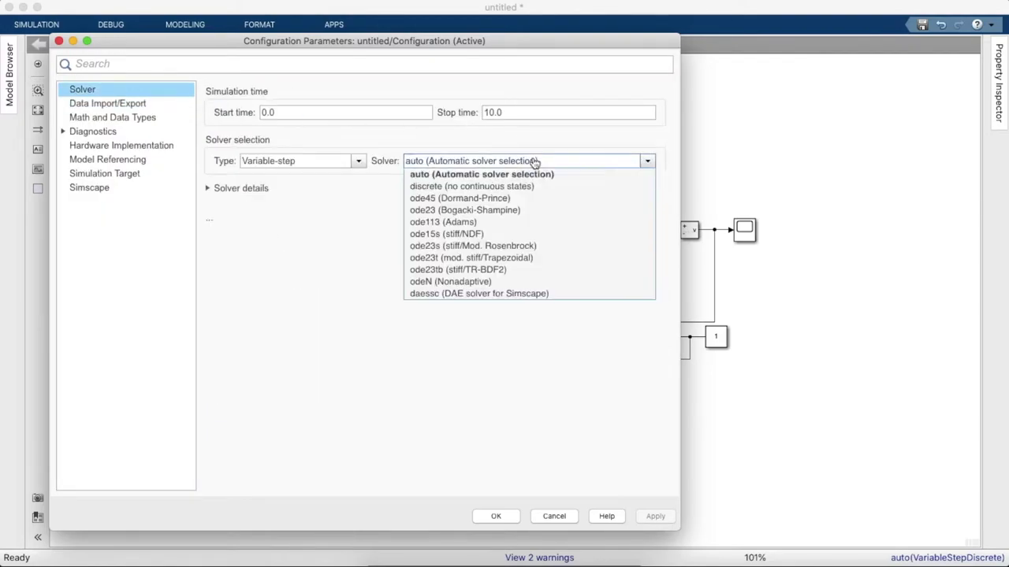
click(531, 275)
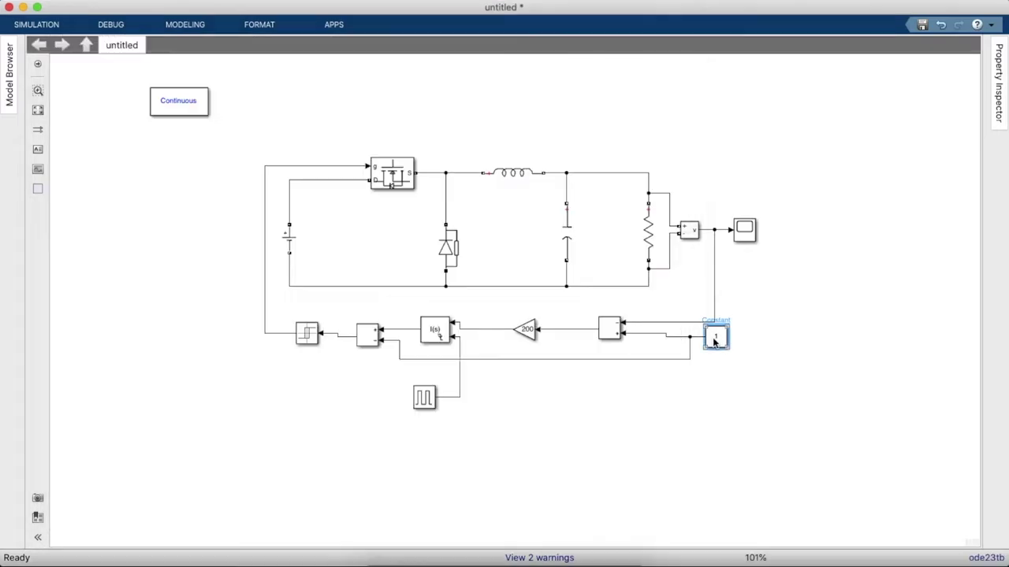
Set the reference Constant value to 5
double_click(715, 339)
key(BackSpace)
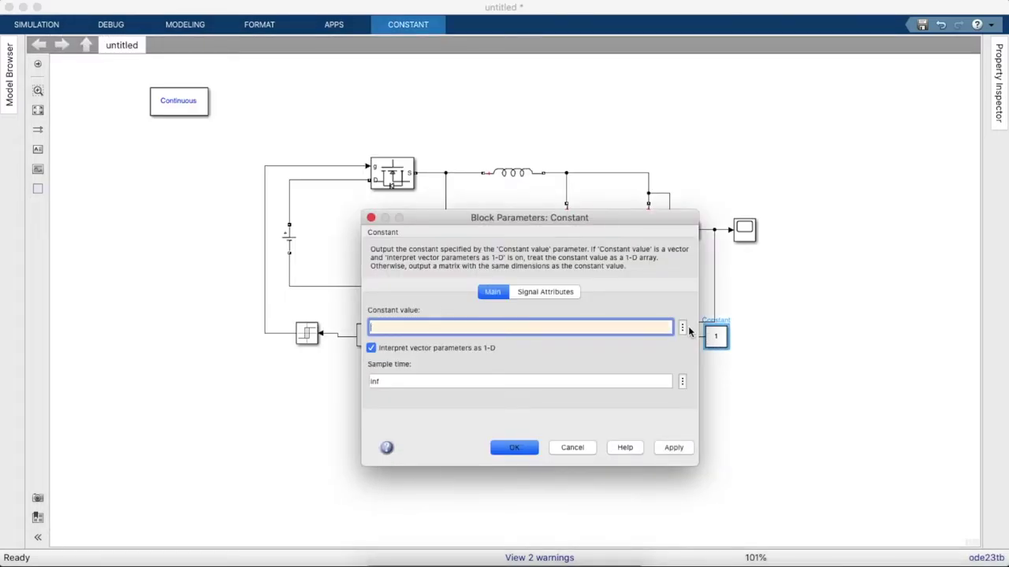
key(Return)
Set the DC Voltage Source amplitude to 24 V
double_click(288, 238)
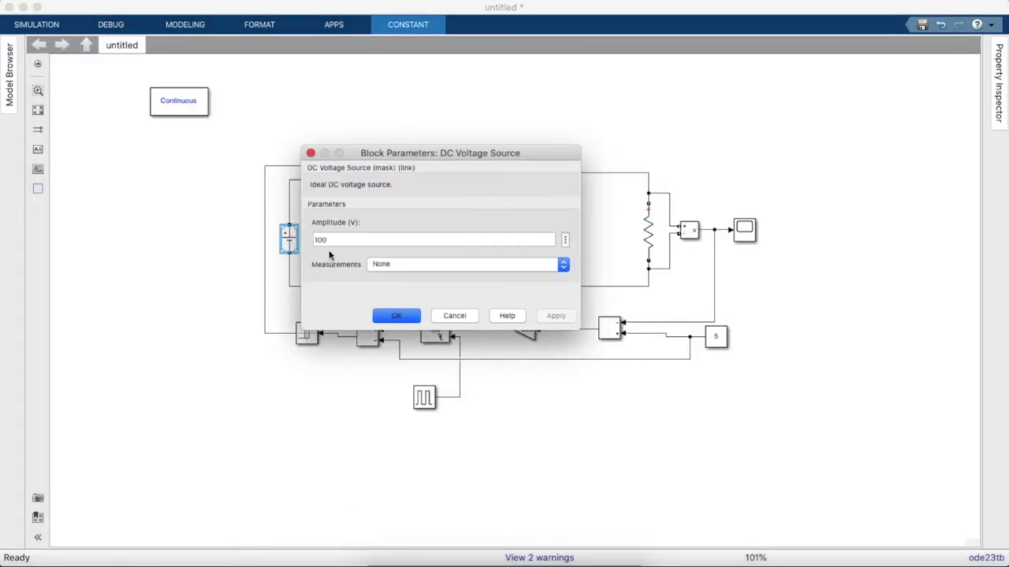
key(BackSpace)
key(Return)
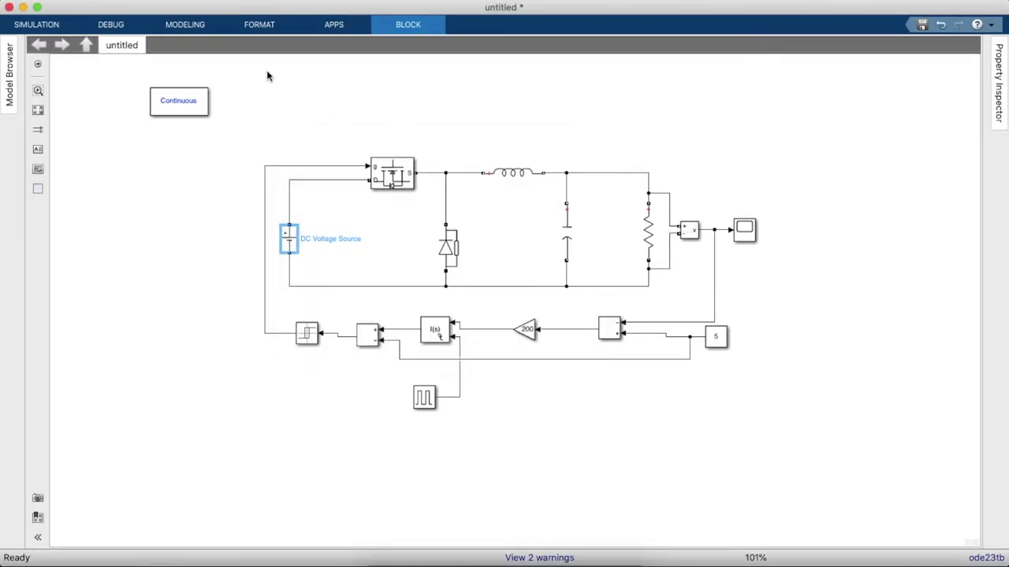
click(274, 82)
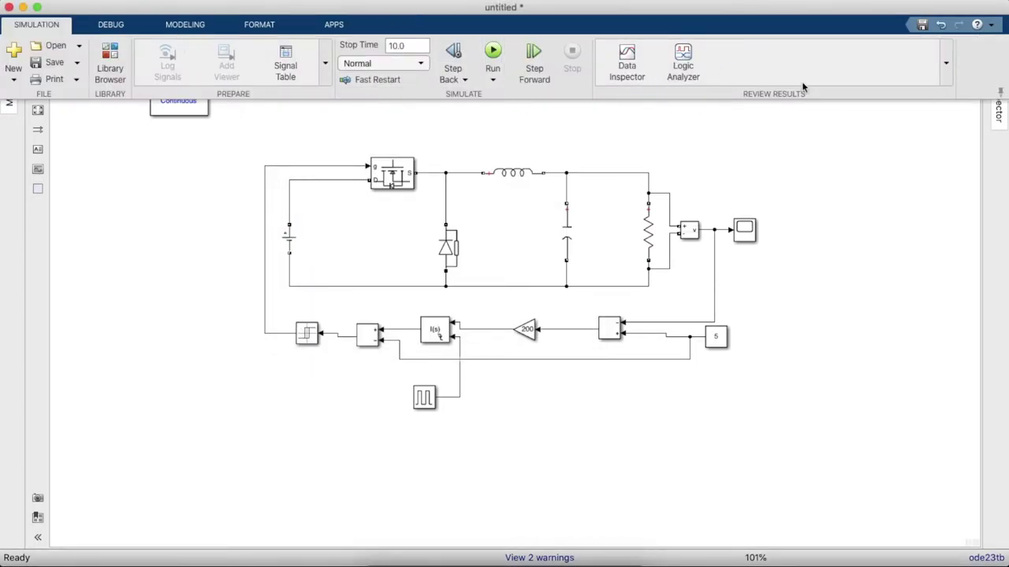
Add a Display block beside the scope on the voltage measurement output, then run the simulation
click(997, 93)
click(110, 62)
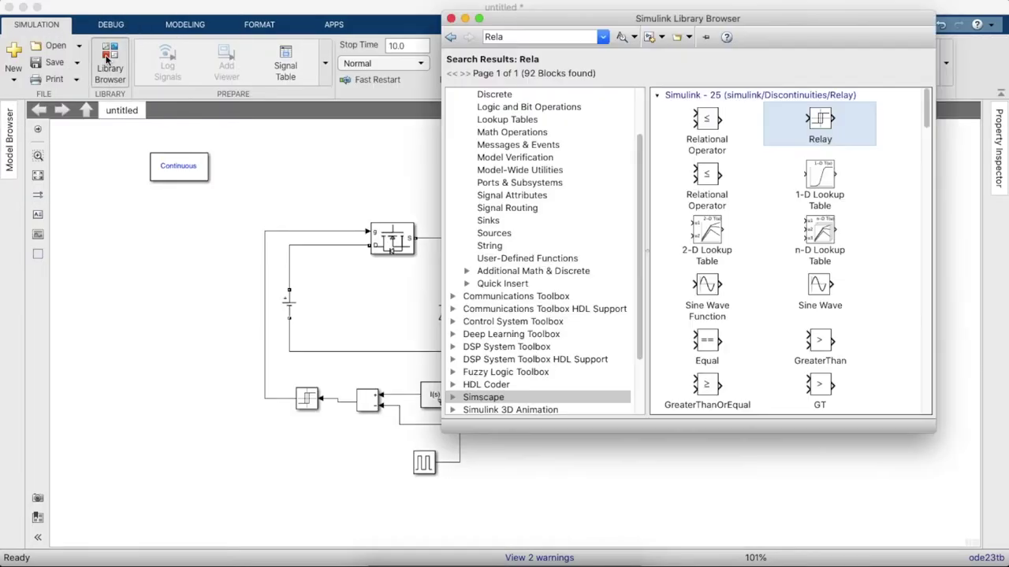
click(522, 33)
key(BackSpace)
text(Display)
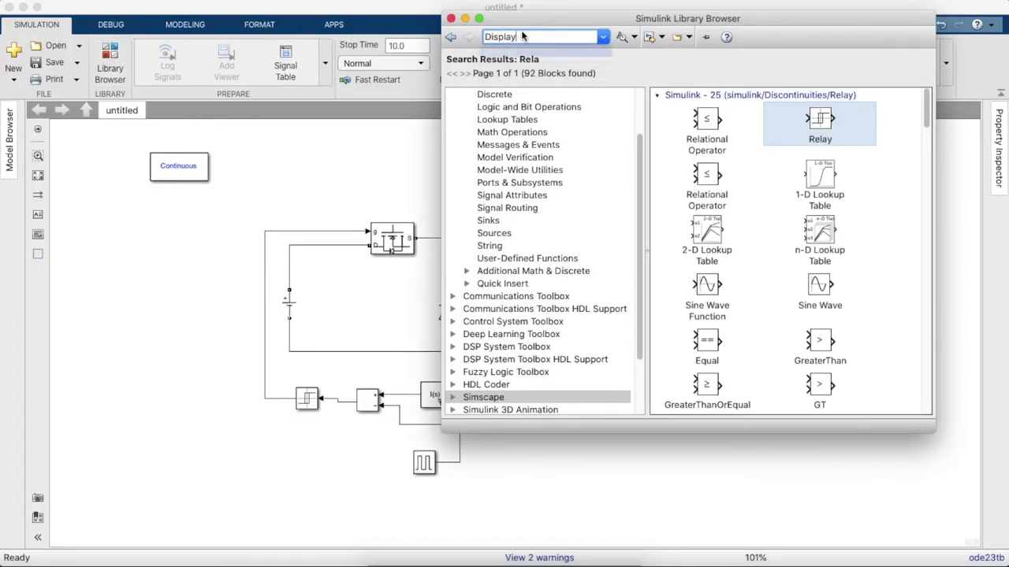
key(Return)
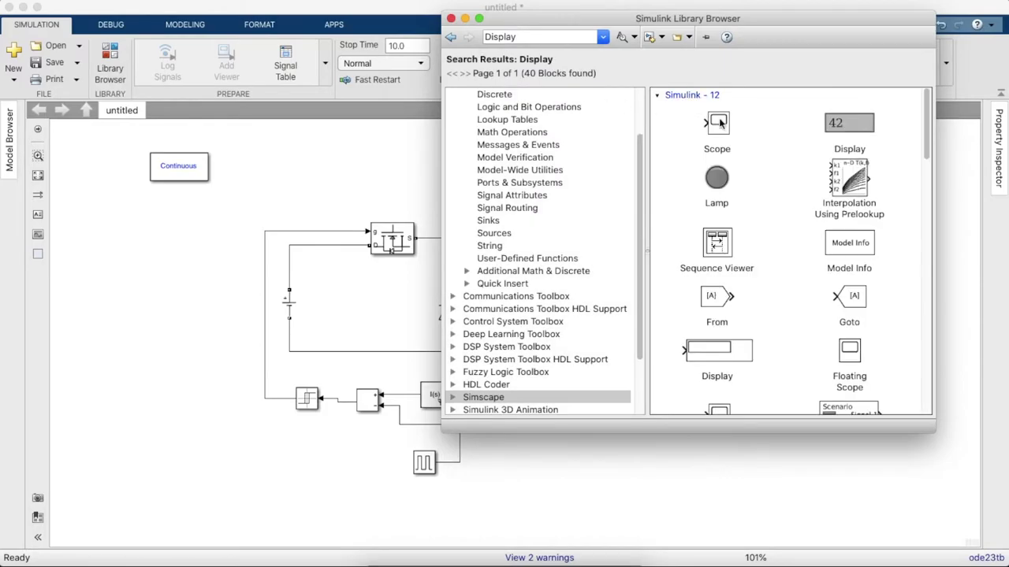
mouse_move(730, 352)
mouse_down()
mouse_move(466, 346)
mouse_move(371, 316)
mouse_move(561, 285)
mouse_move(809, 273)
mouse_move(850, 313)
mouse_move(723, 302)
mouse_up()
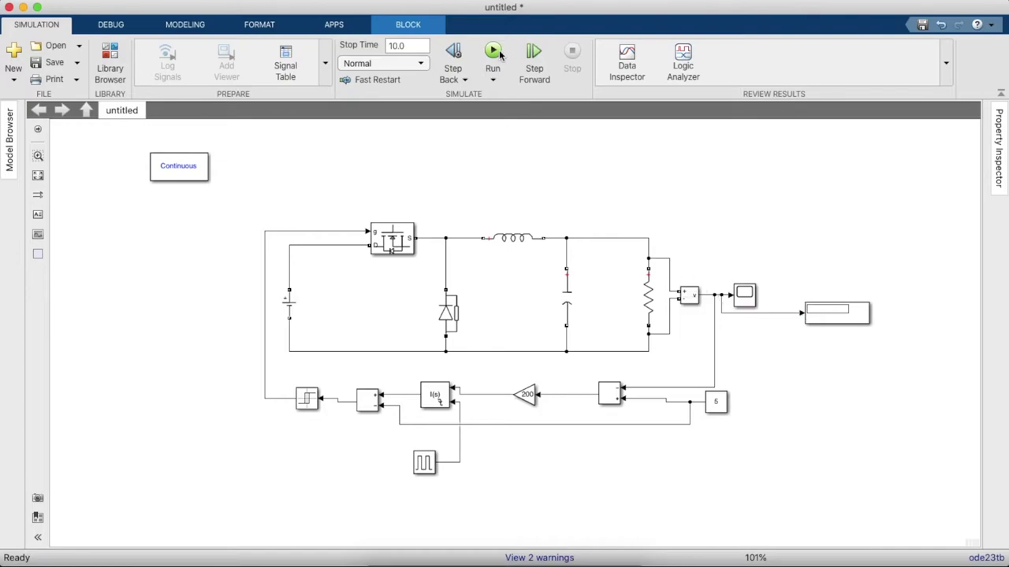
click(499, 54)
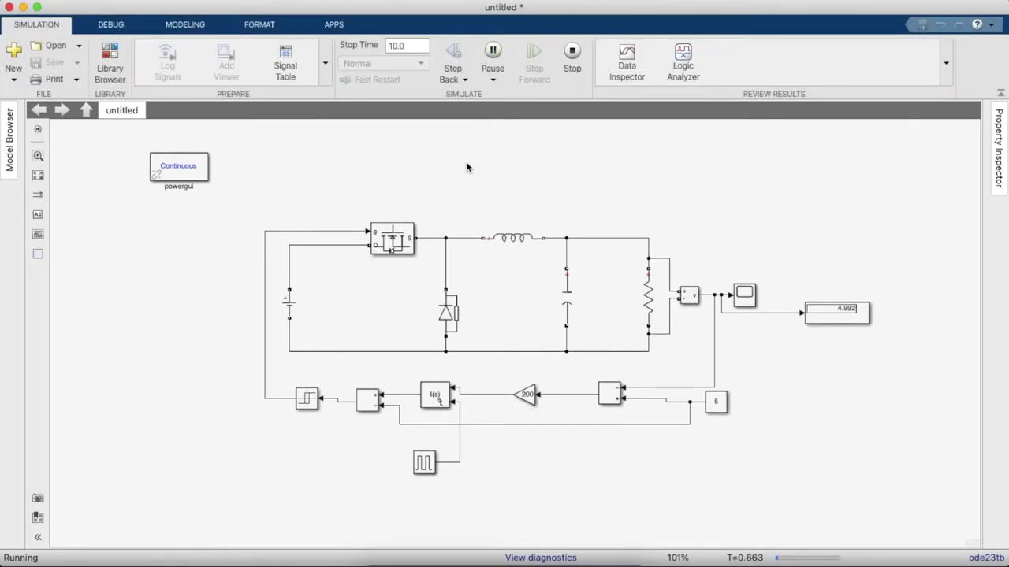
Change the DC Voltage Source amplitude to 50 V
click(290, 307)
double_click(291, 308)
text(50)
key(Return)
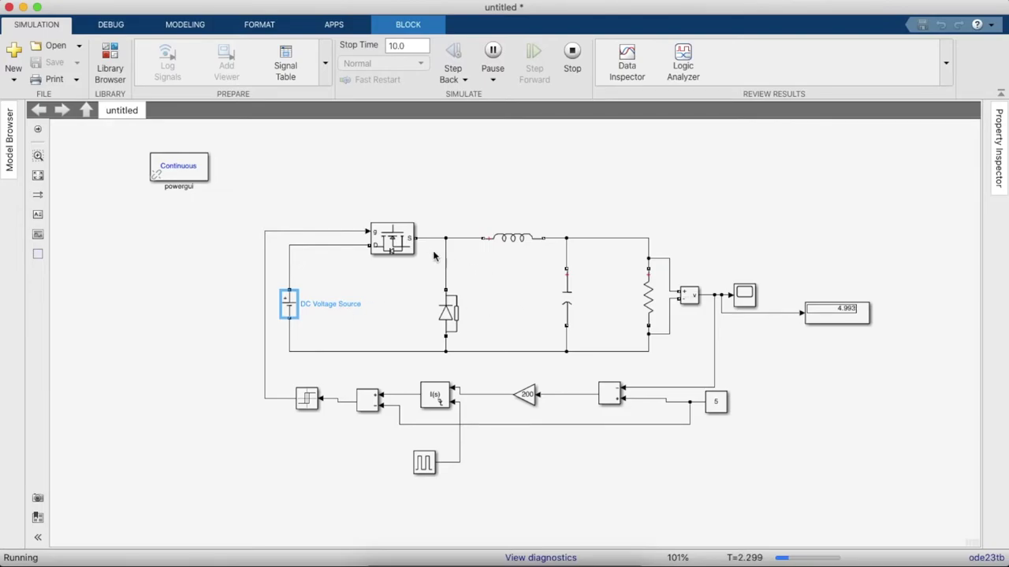
Recheck the DC source, then change the reference Constant from 5 to 20
double_click(289, 310)
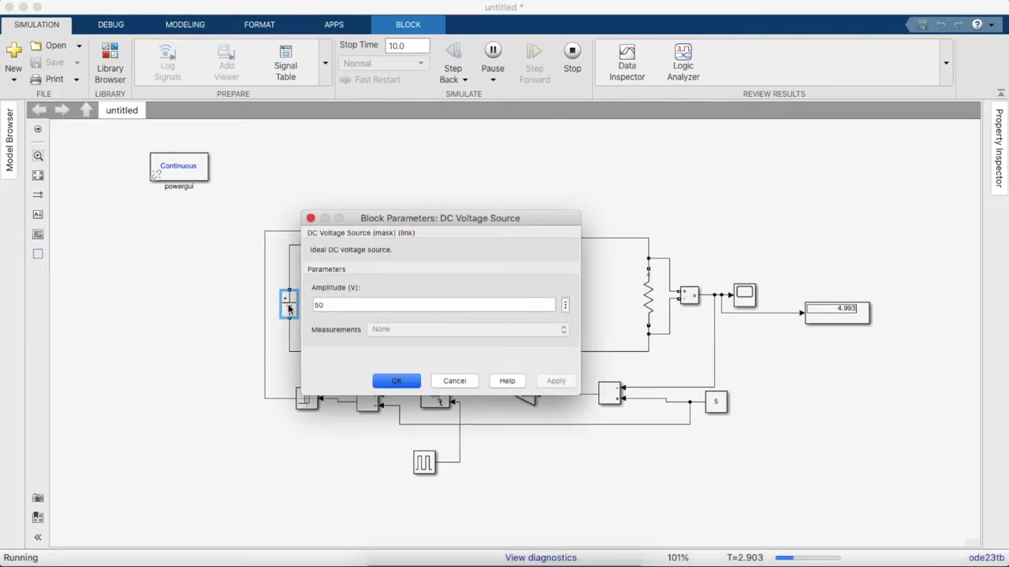
click(400, 382)
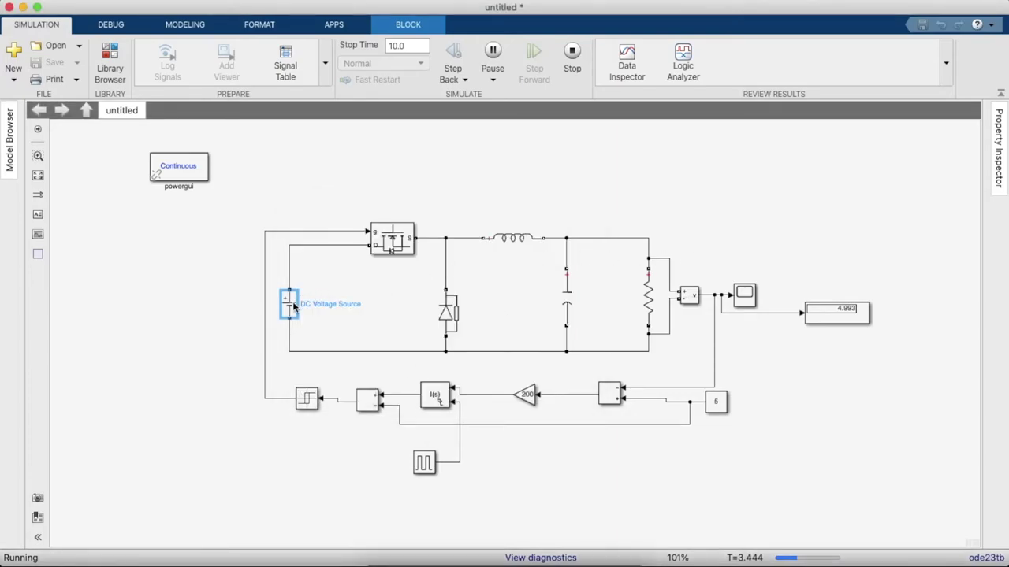
double_click(290, 307)
click(402, 382)
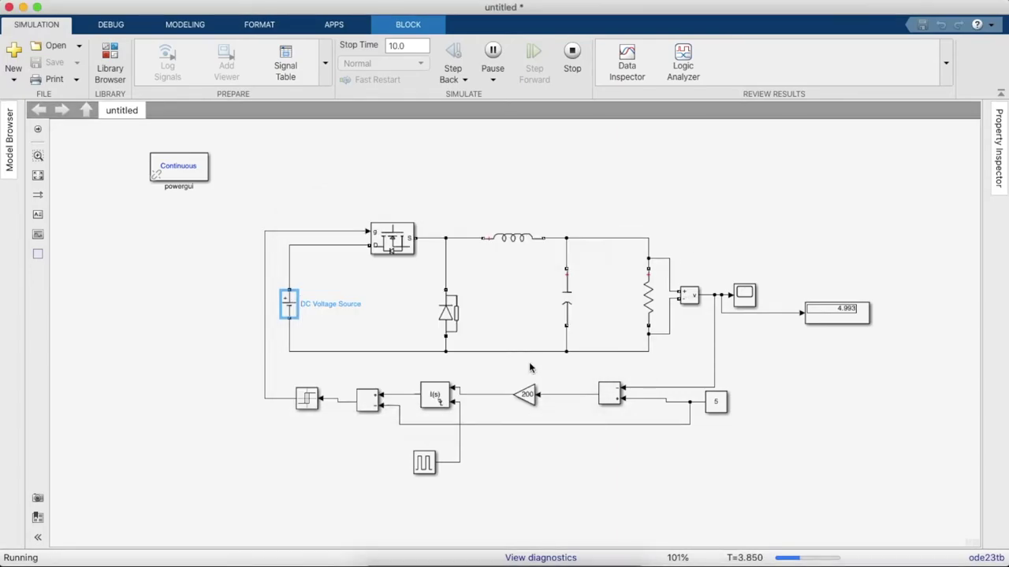
double_click(715, 402)
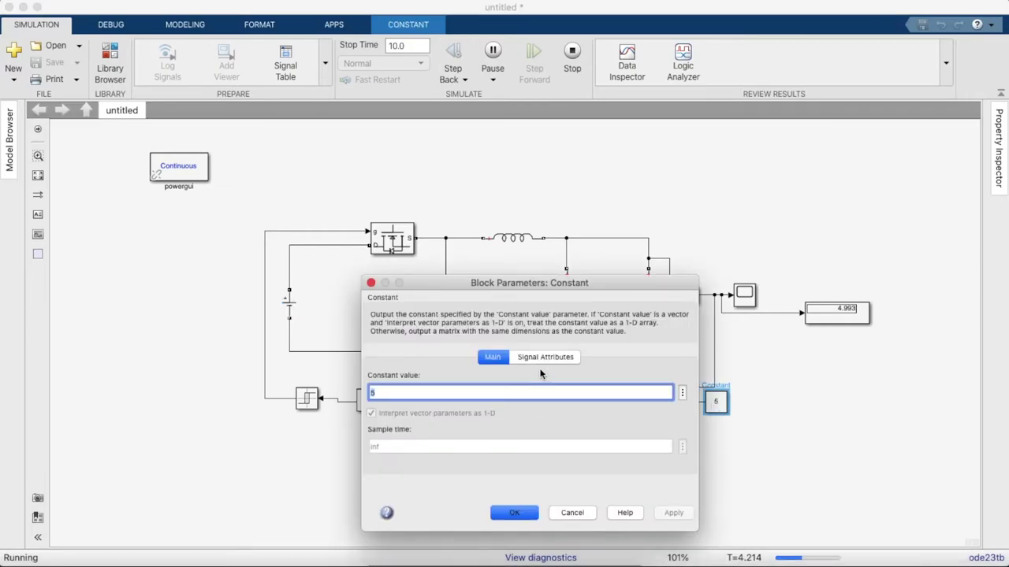
key(Return)
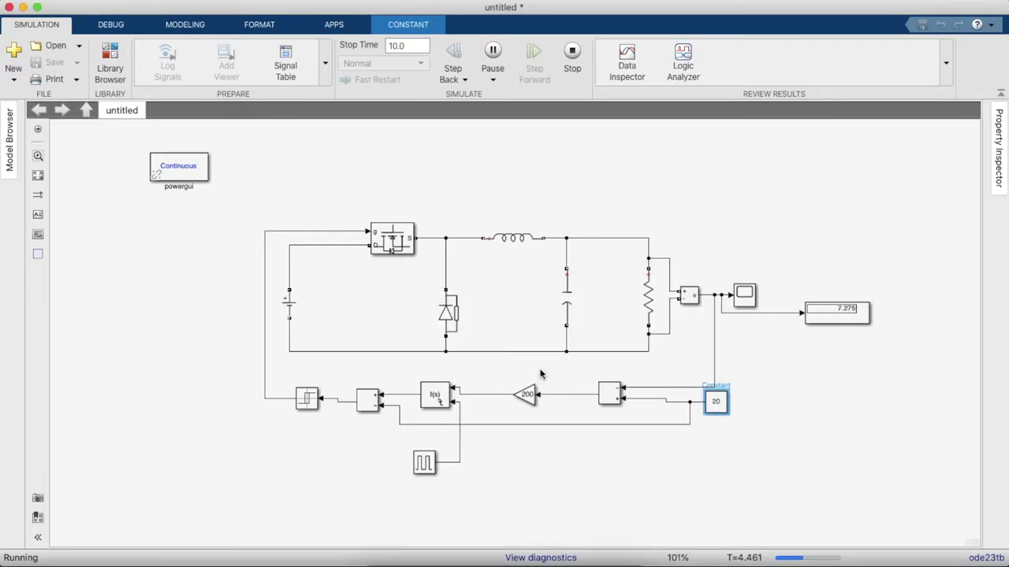
Autoscale the Scope plot to confirm the output settles at 20 V, then stop the simulation
click(743, 296)
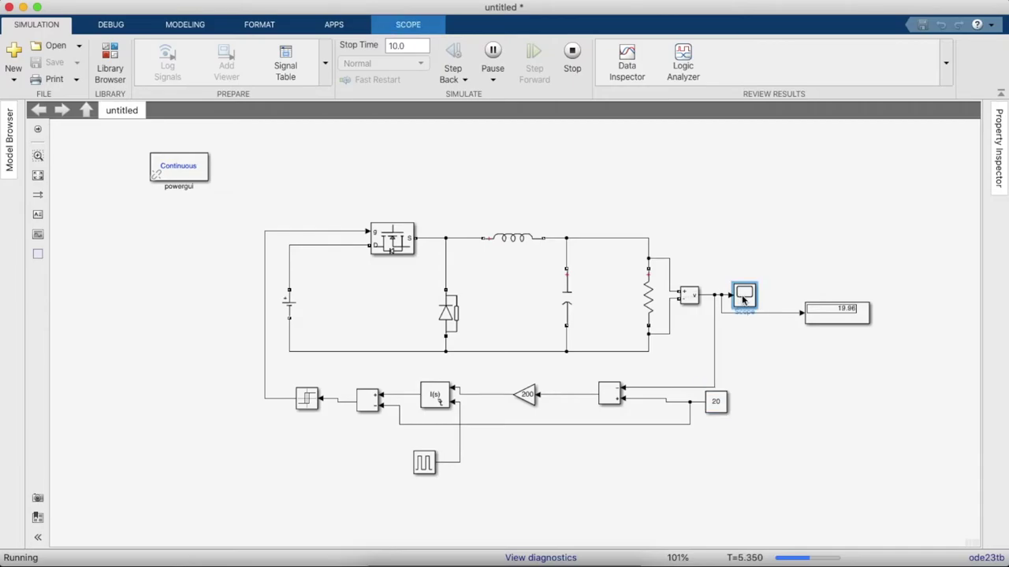
double_click(744, 297)
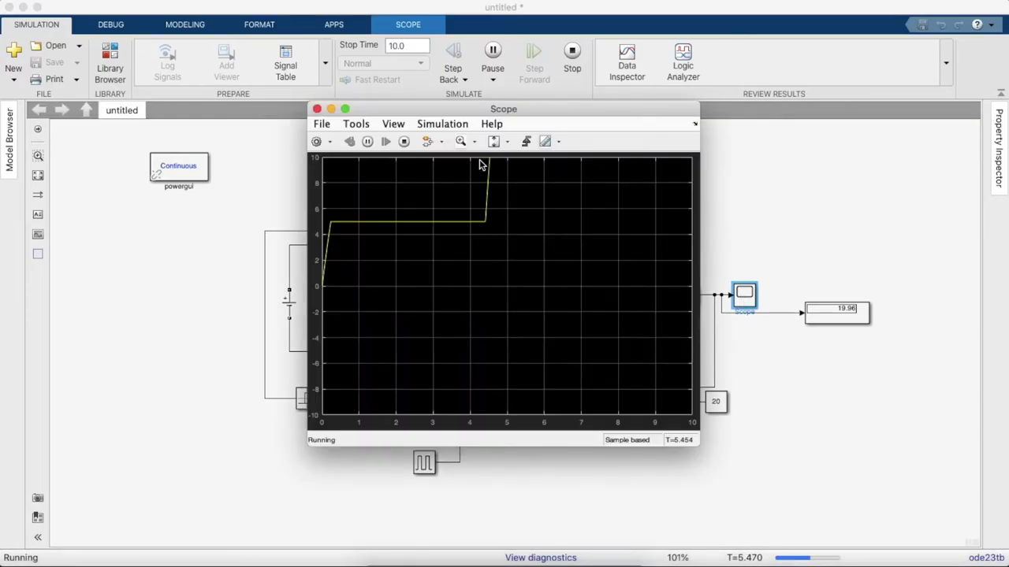
click(509, 142)
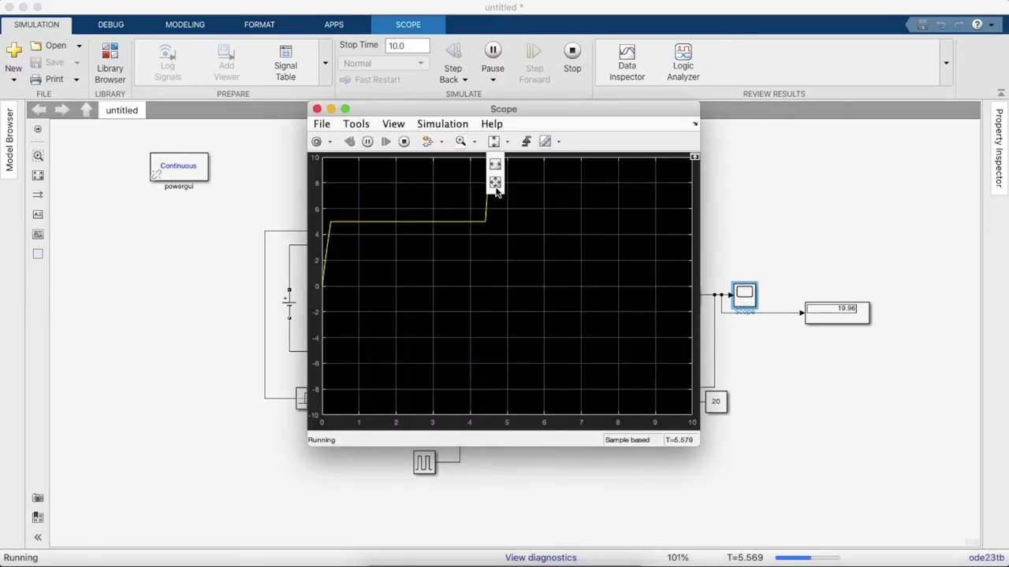
click(496, 183)
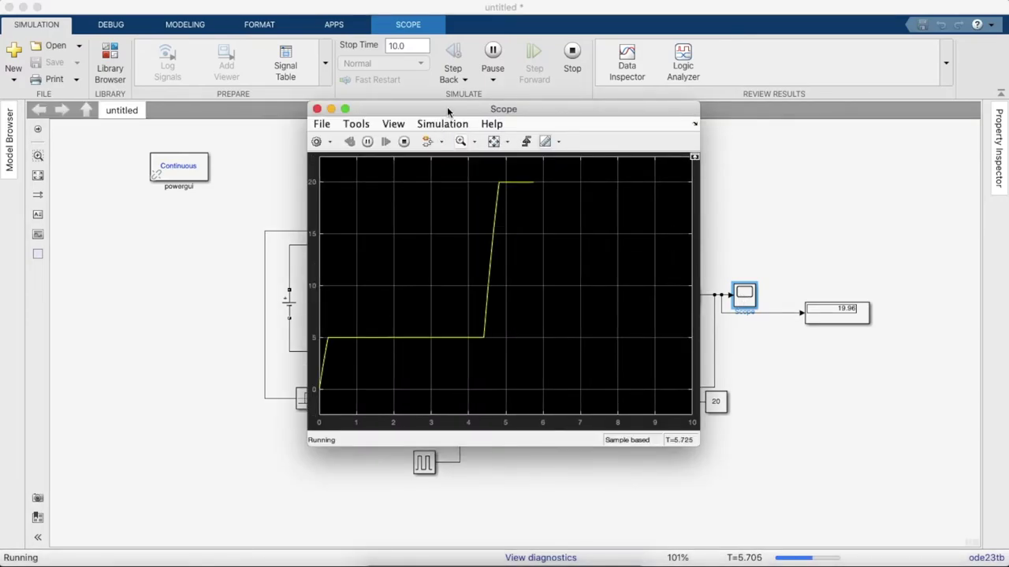
drag(447, 107, 183, 69)
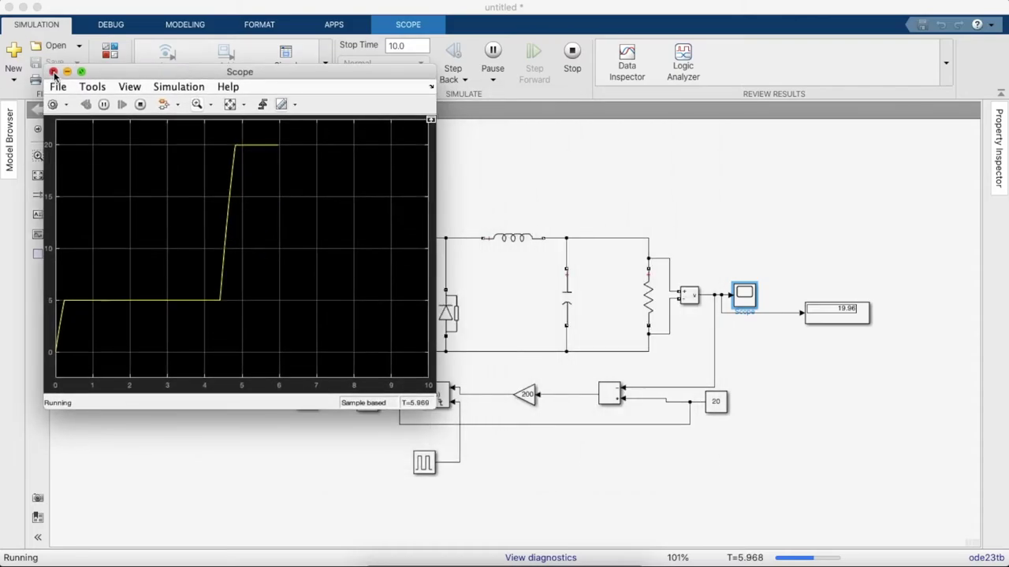
click(52, 71)
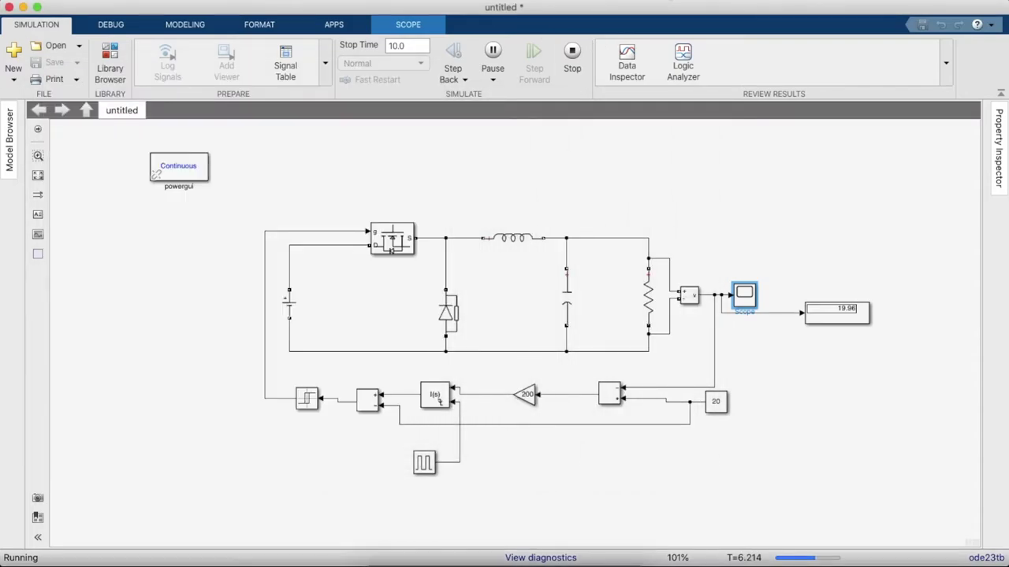
click(573, 54)
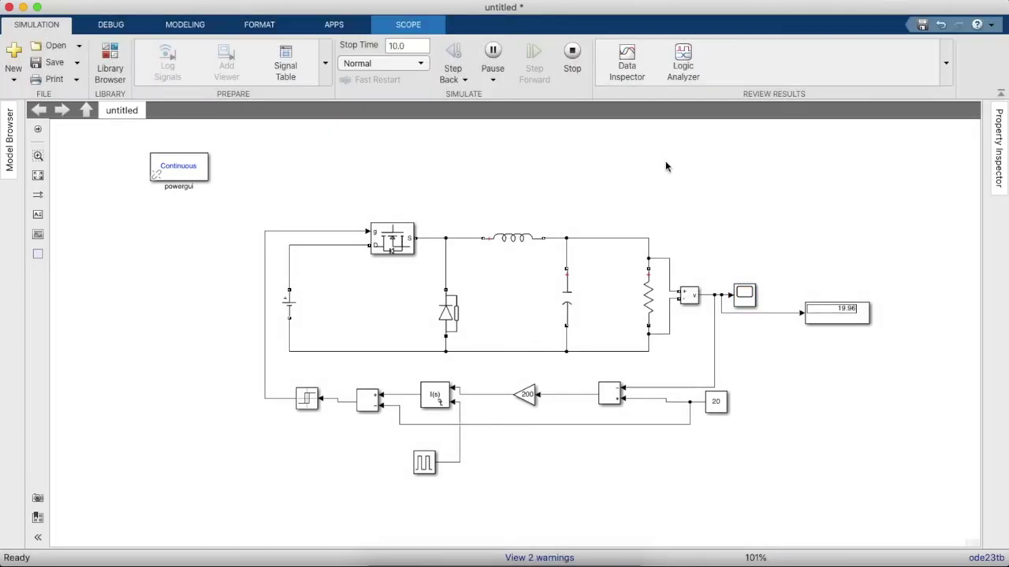
Align the Diode with the DC Voltage Source and open the inductor's Series RLC parameters
click(666, 166)
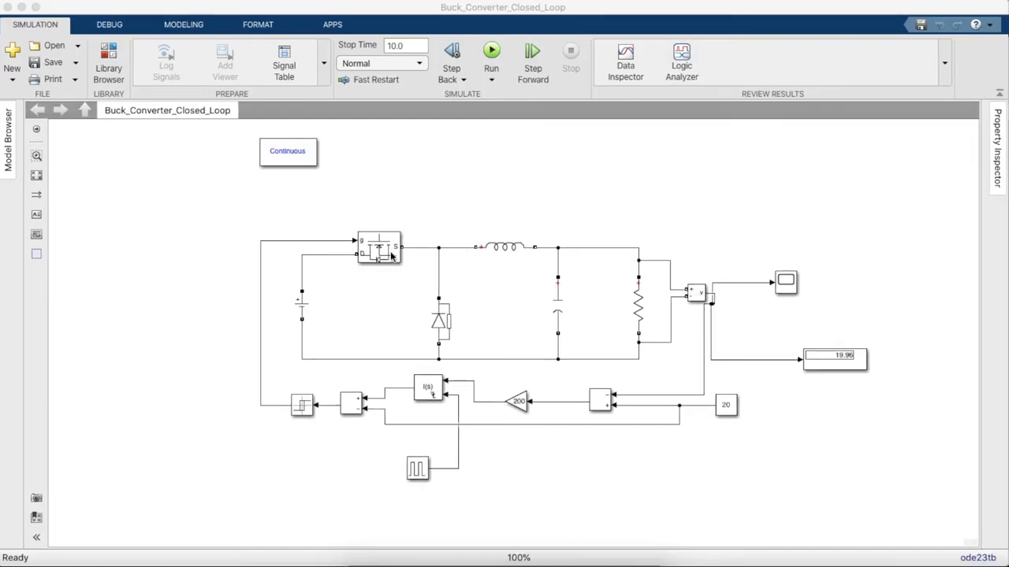
click(388, 257)
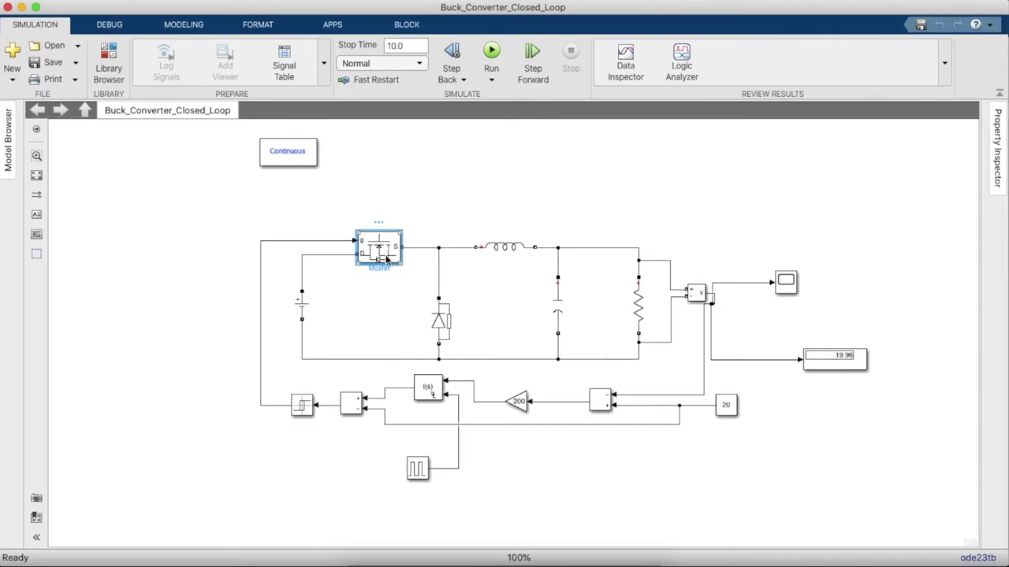
click(297, 313)
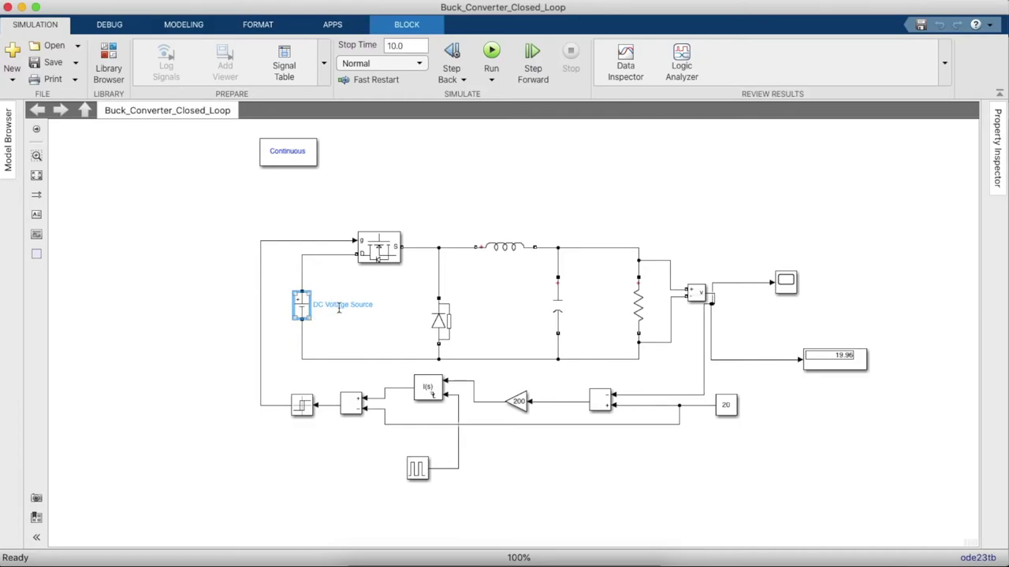
drag(439, 322, 439, 316)
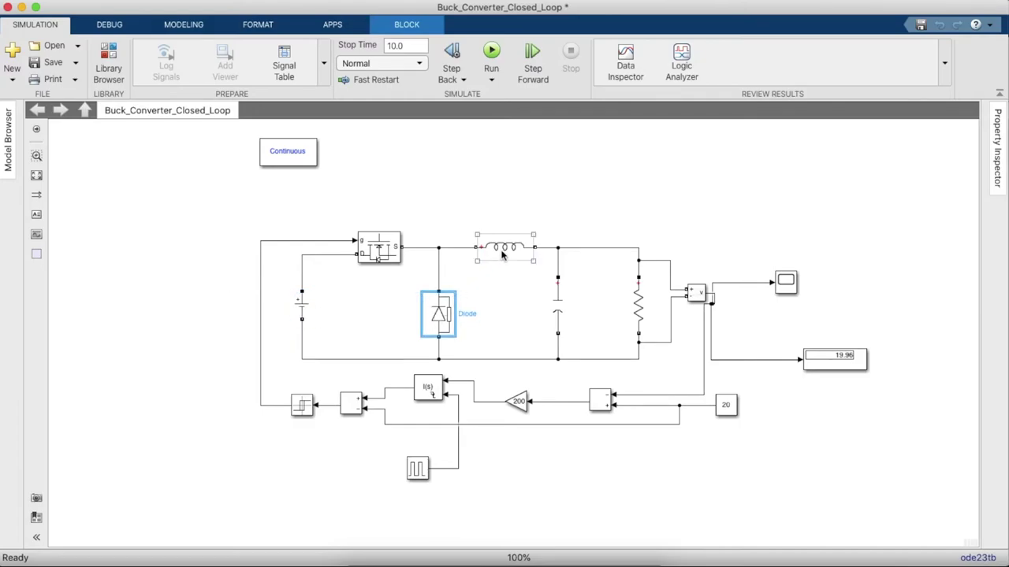
double_click(502, 254)
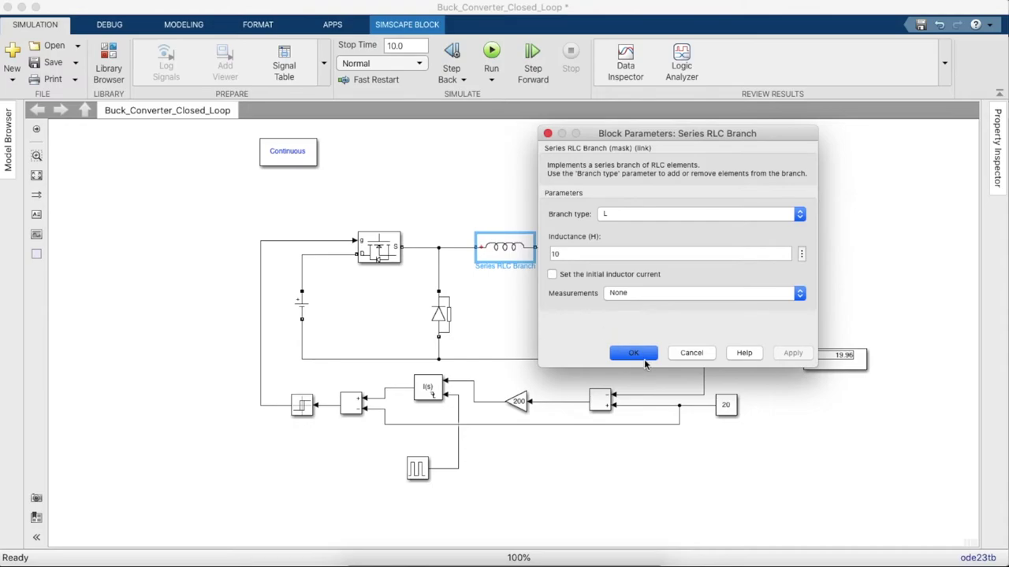
Review the inductor, 200e-6 capacitor and 10 ohm resistor settings, then move the 19.96 display beside the scope
click(688, 354)
double_click(561, 309)
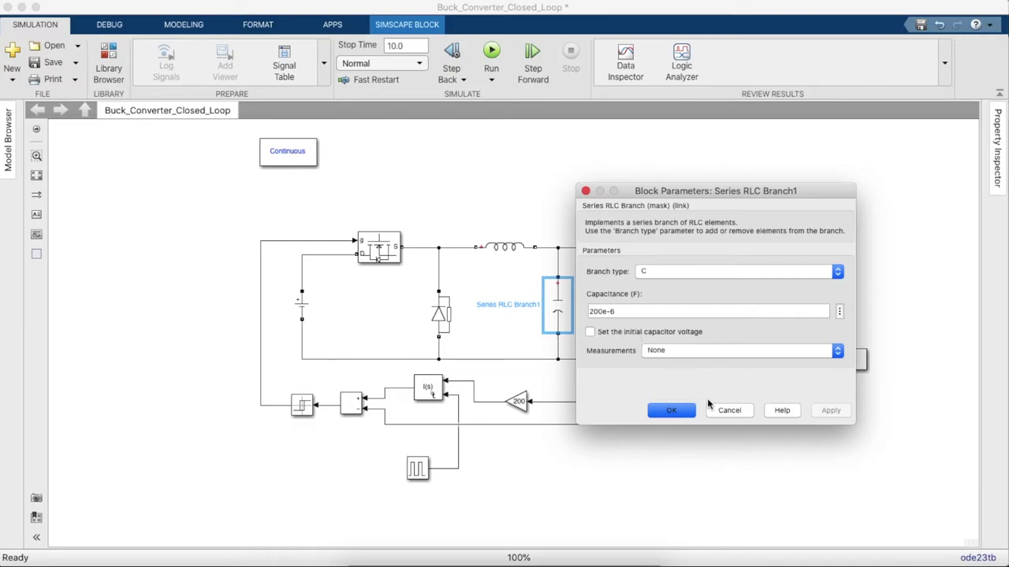
click(709, 406)
double_click(646, 309)
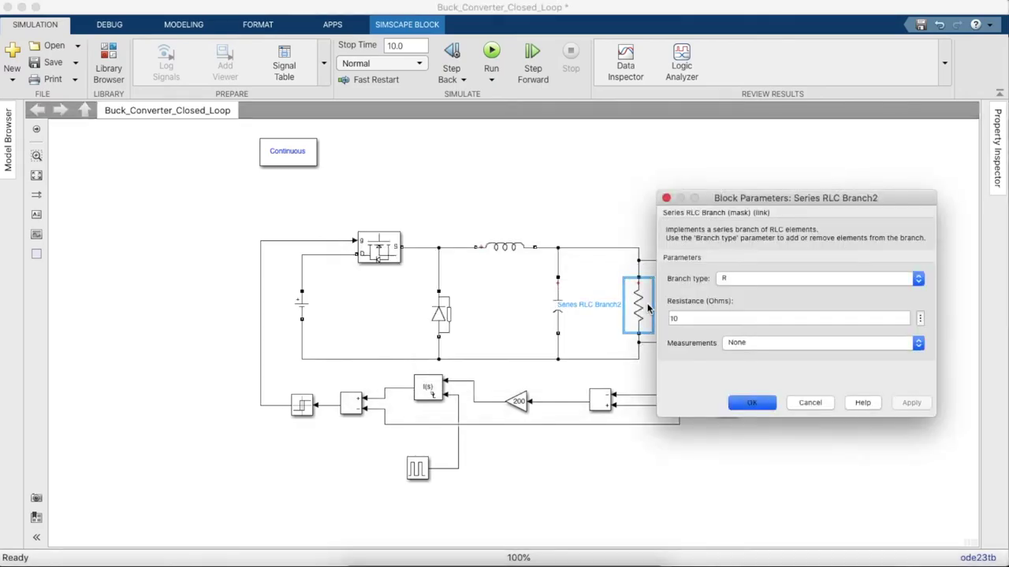
click(805, 401)
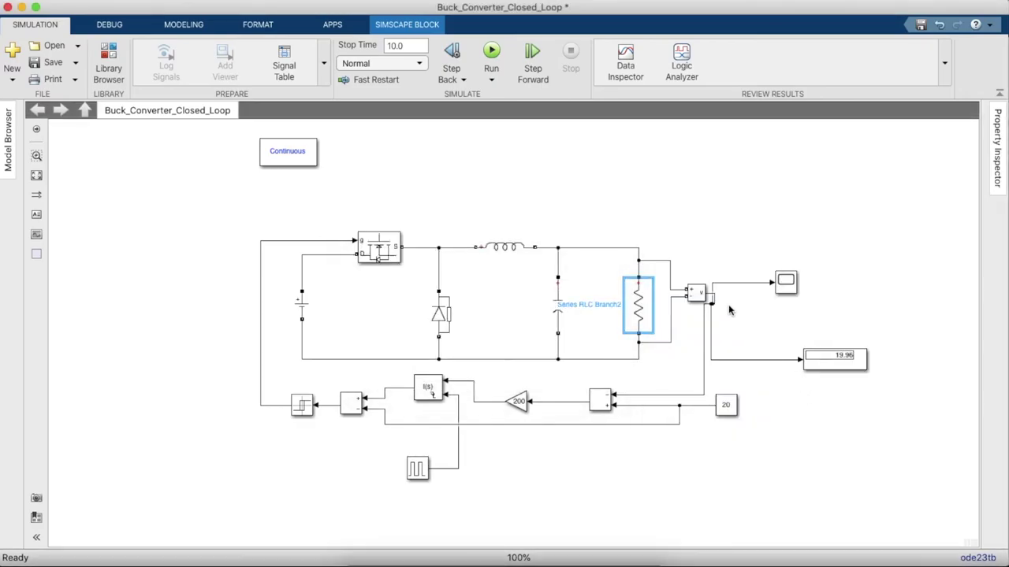
drag(820, 364, 845, 324)
click(802, 298)
Shift the Scope right above the display and raise the Pulse Generator slightly
drag(848, 287, 848, 287)
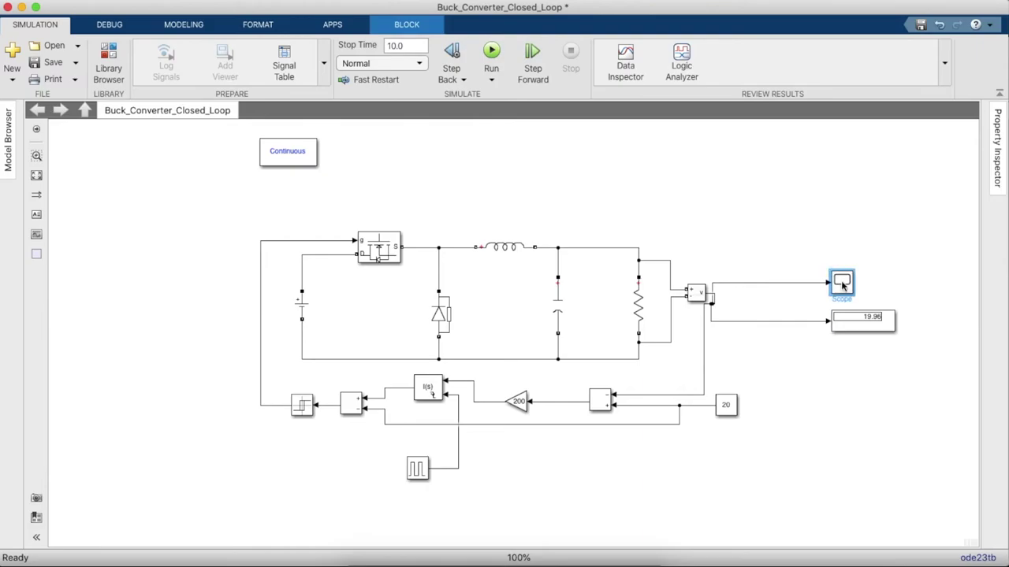
click(696, 292)
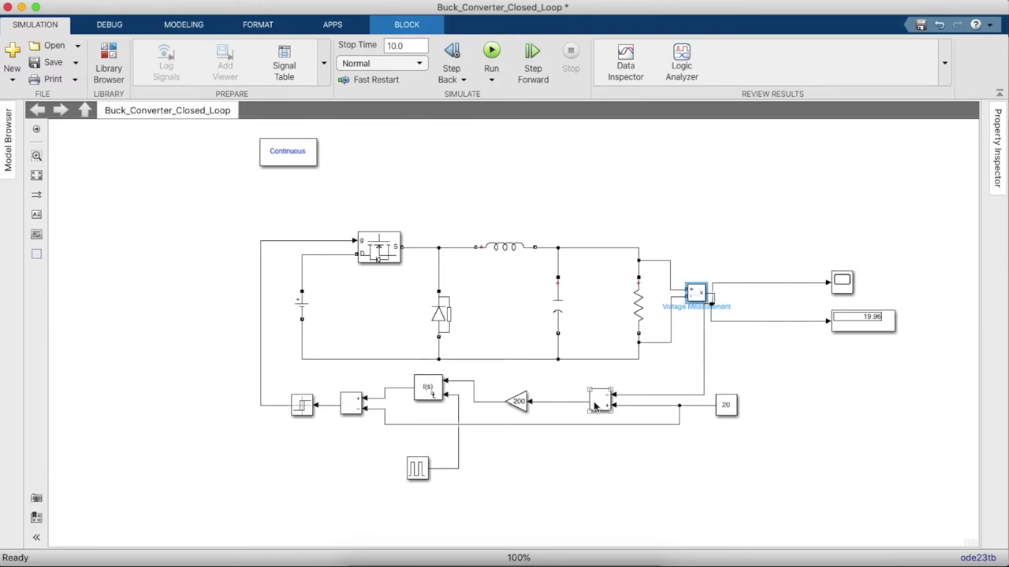
drag(417, 466, 418, 451)
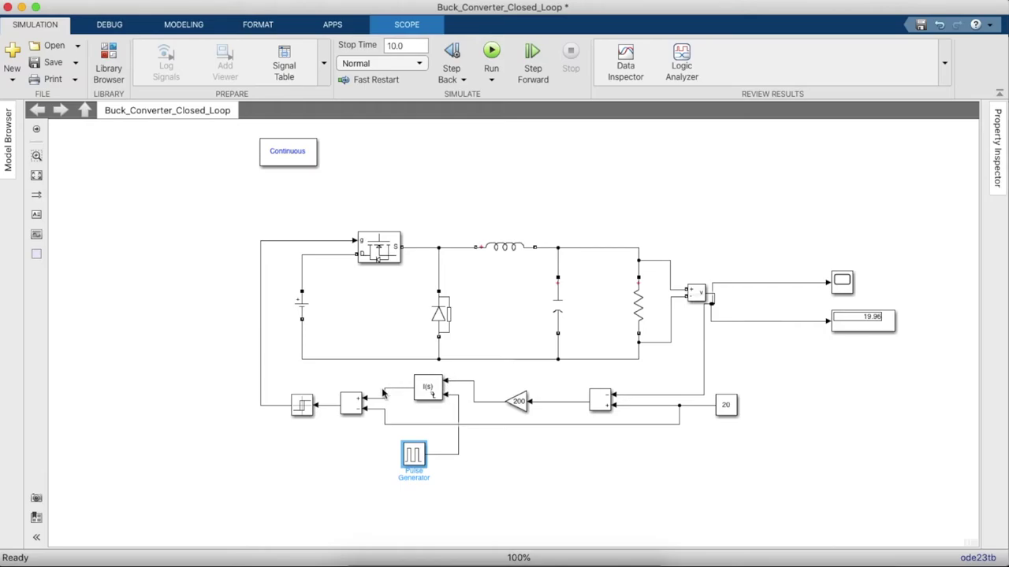
Check the PID Controller's integral gain of 40000, then open the Relay parameters
click(441, 391)
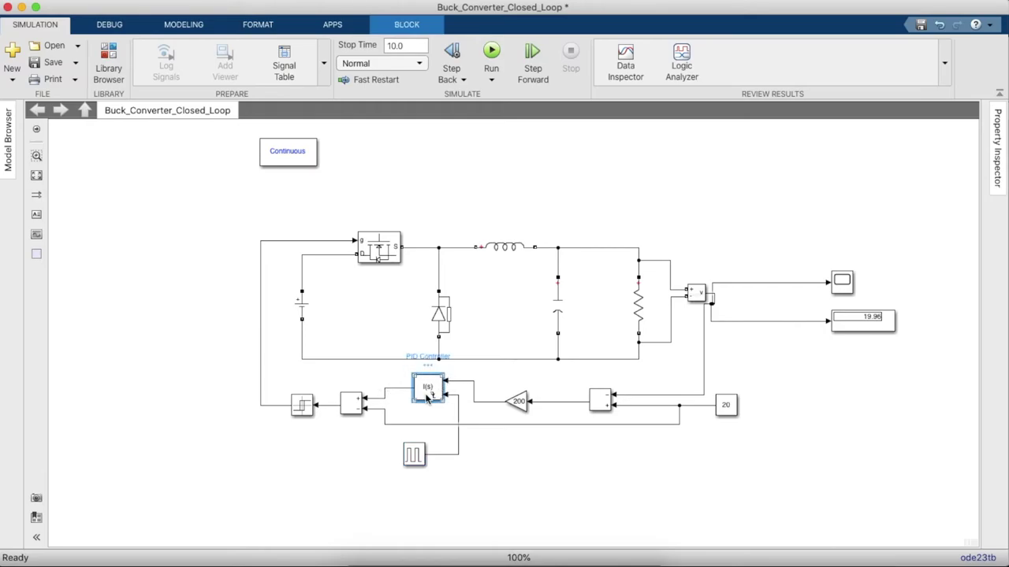
double_click(426, 392)
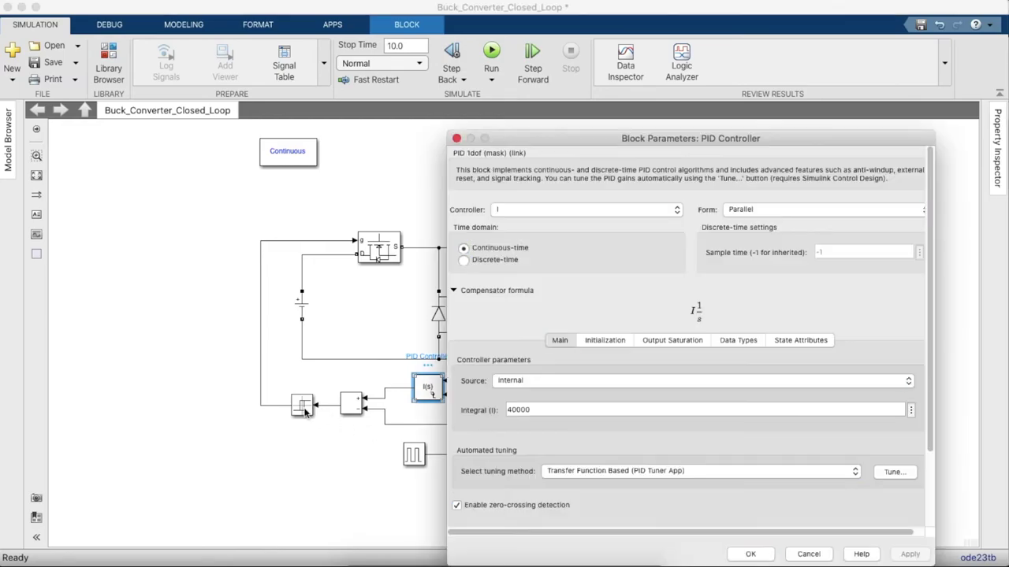
click(304, 410)
click(816, 553)
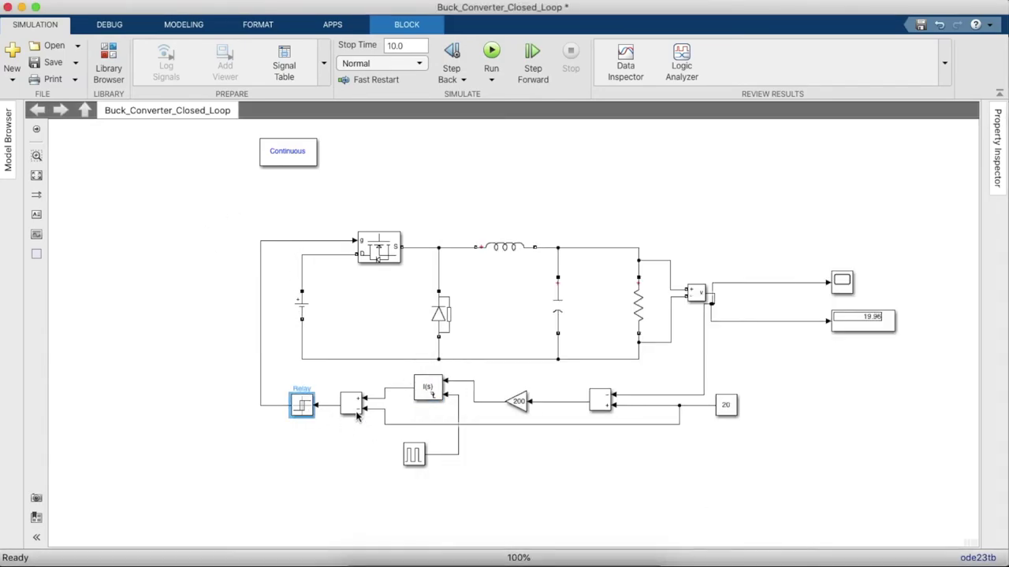
double_click(306, 405)
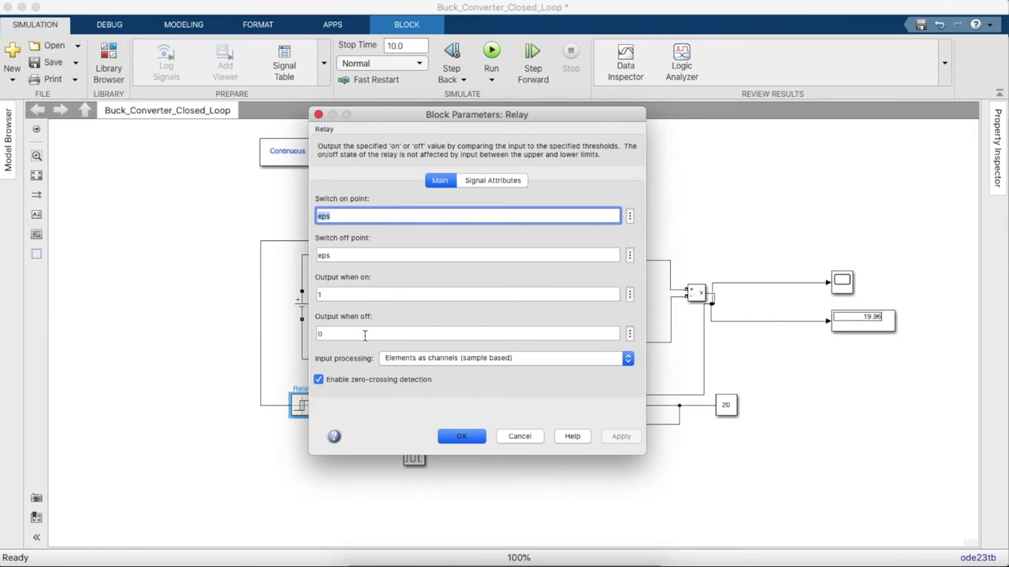
Accept the relay's eps switch points with outputs 1 and 0, and move the Relay left
click(462, 437)
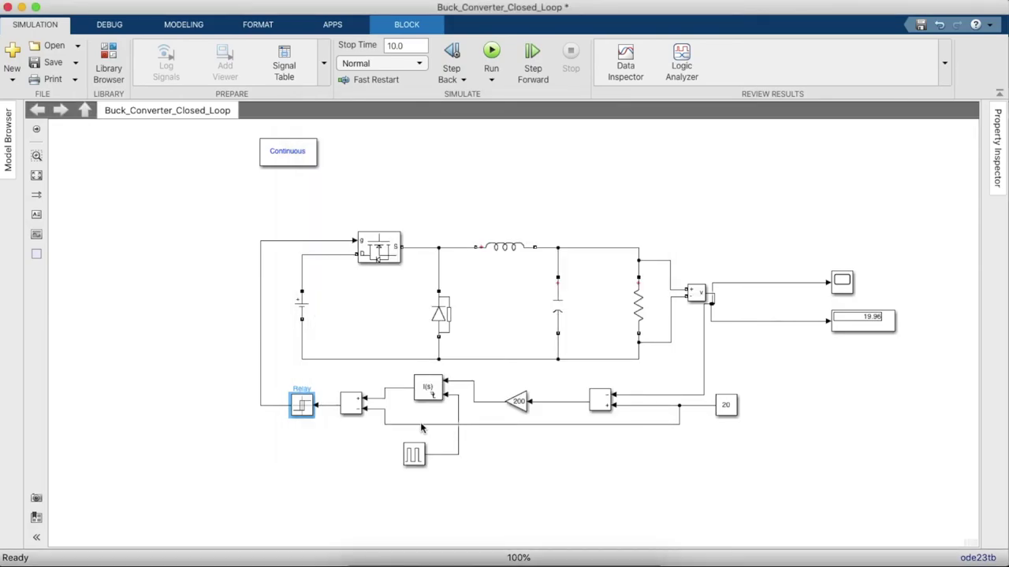
drag(292, 404, 265, 406)
Nudge the 200 Gain block up and align the error Add block with it
click(309, 412)
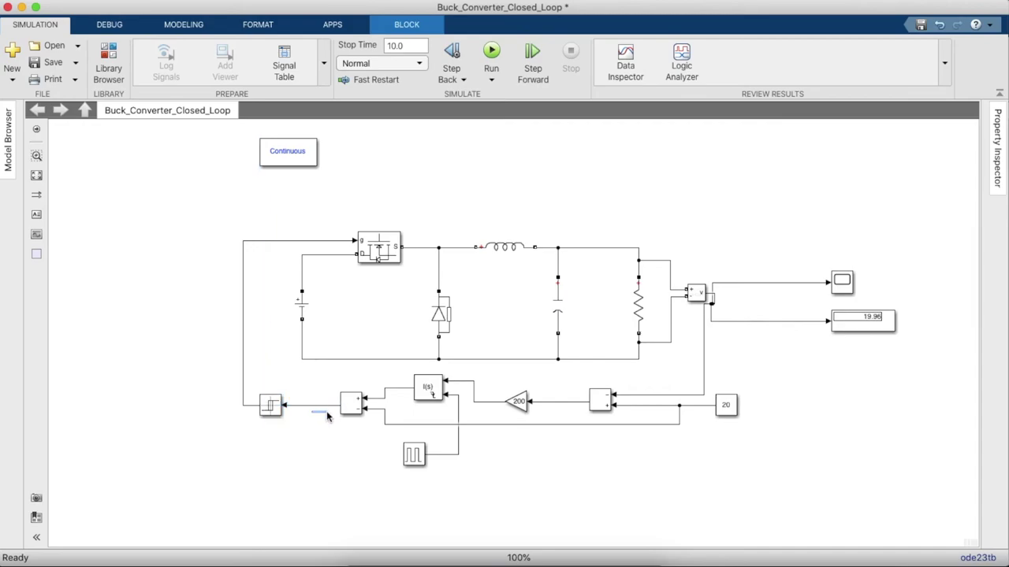
click(312, 404)
click(517, 402)
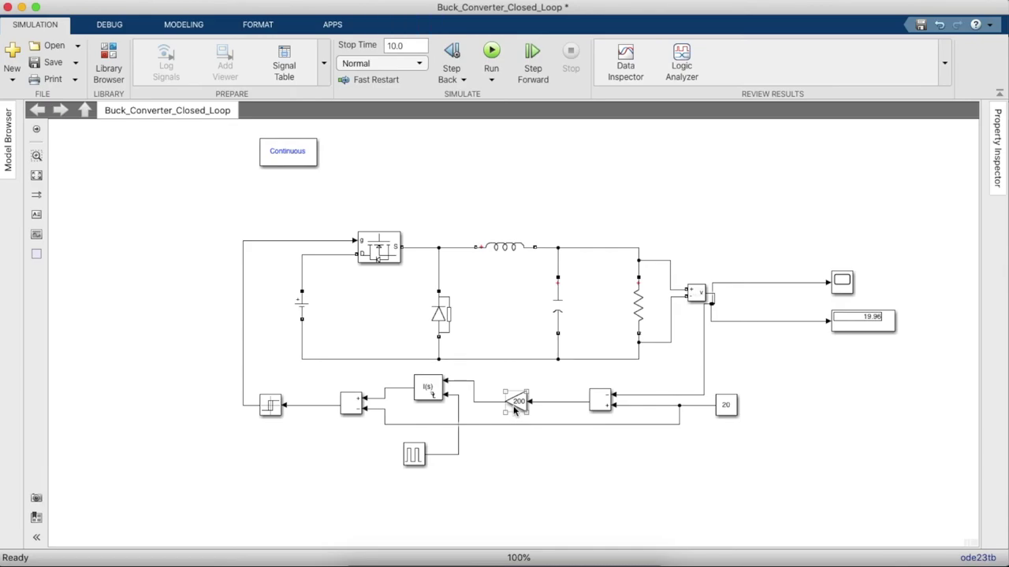
drag(516, 404, 517, 398)
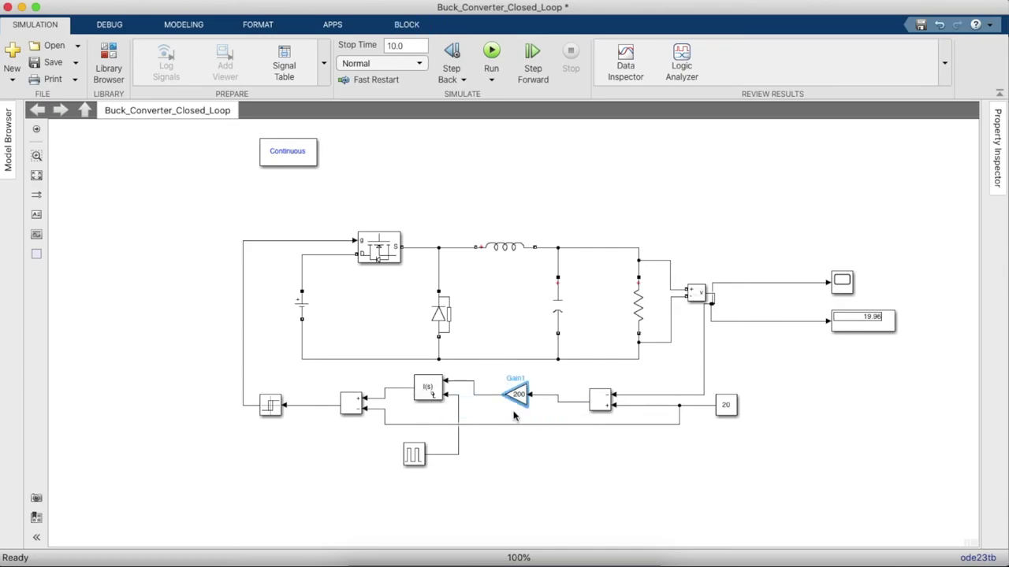
drag(587, 402, 587, 395)
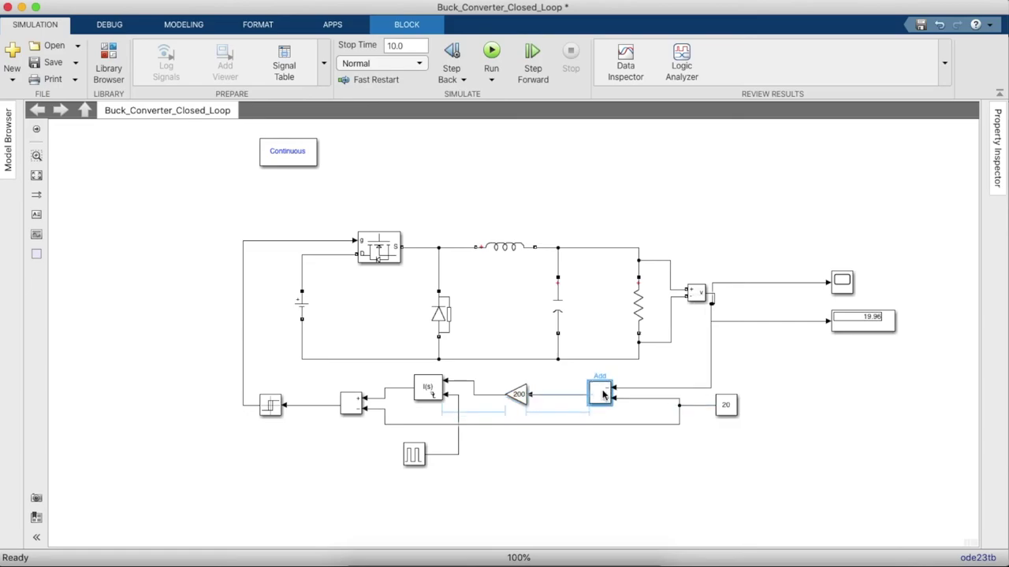
click(686, 209)
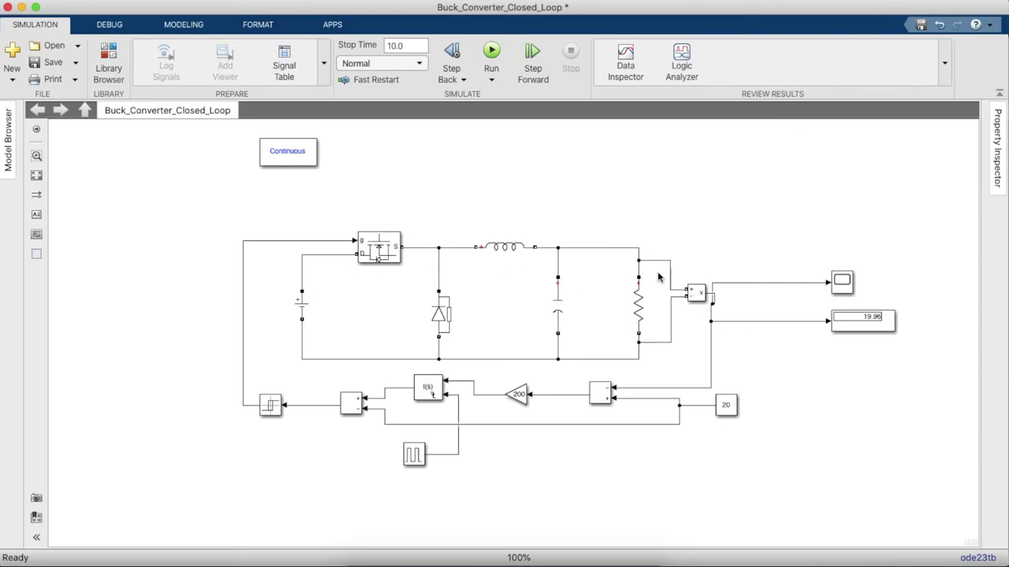
drag(287, 267, 275, 288)
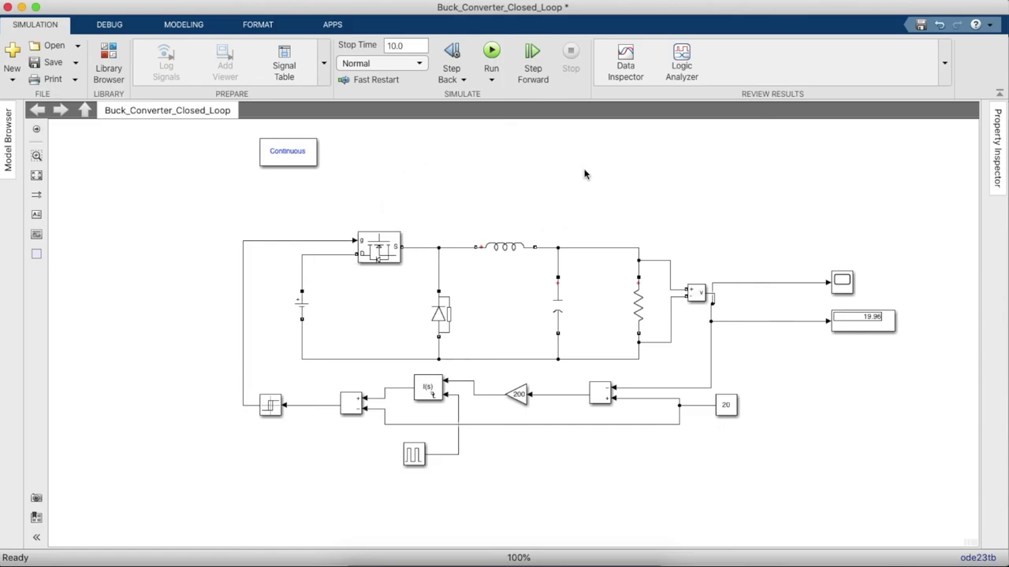